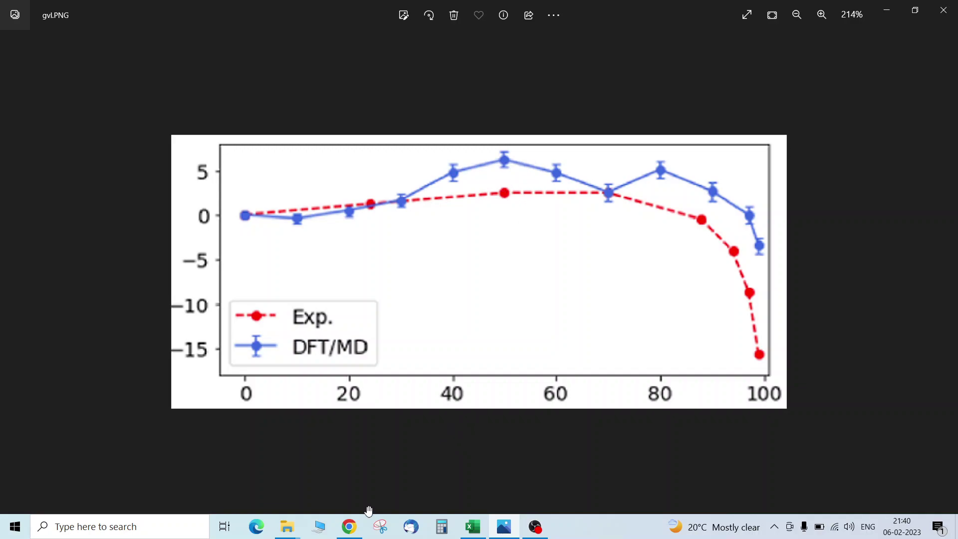
- Switch to Chrome, open WebPlotDigitizer from the data thief search results, and launch its English web application
{"action": "left_click", "coordinate": [336, 533]}
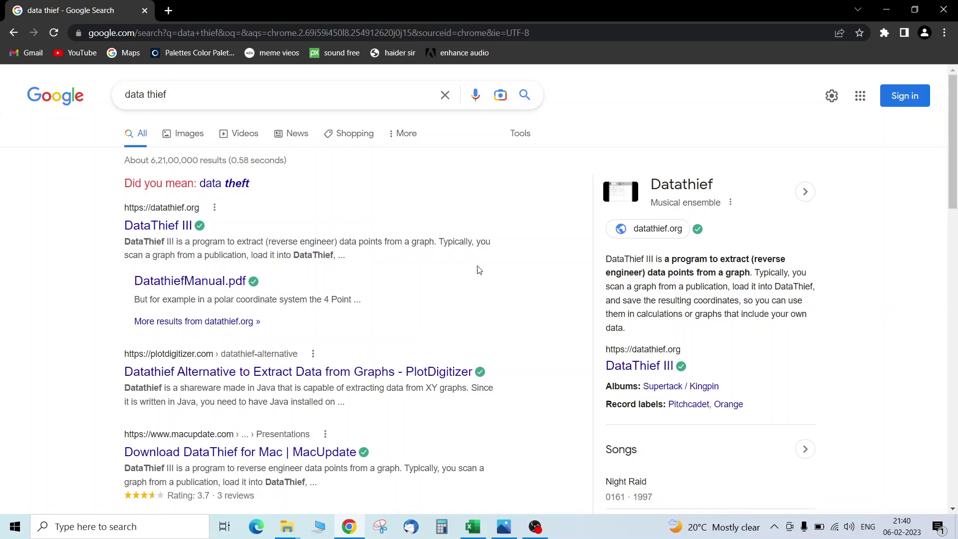
{"action": "scroll", "coordinate": [488, 269], "scroll_direction": "down", "scroll_amount": 8}
{"action": "scroll", "coordinate": [488, 269], "scroll_direction": "down", "scroll_amount": 6}
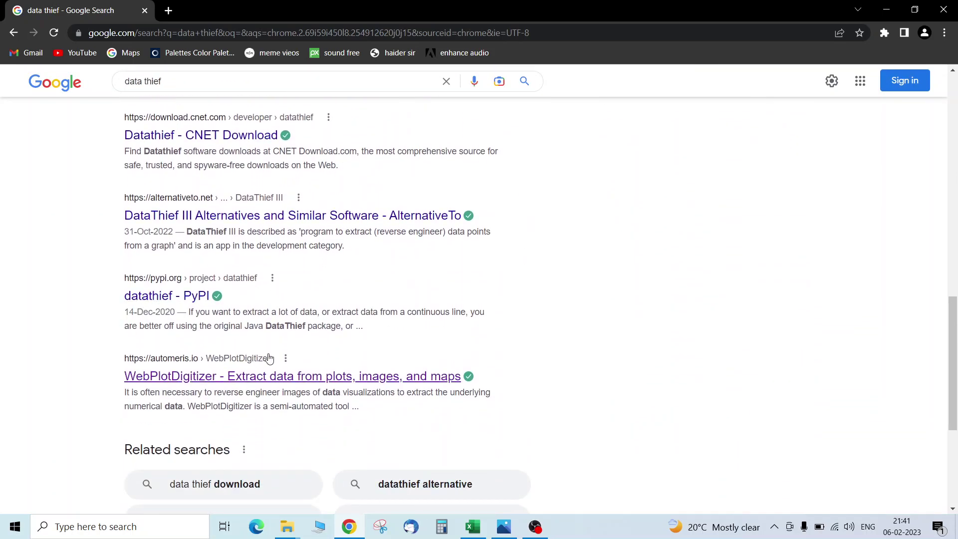
{"action": "left_click", "coordinate": [178, 382]}
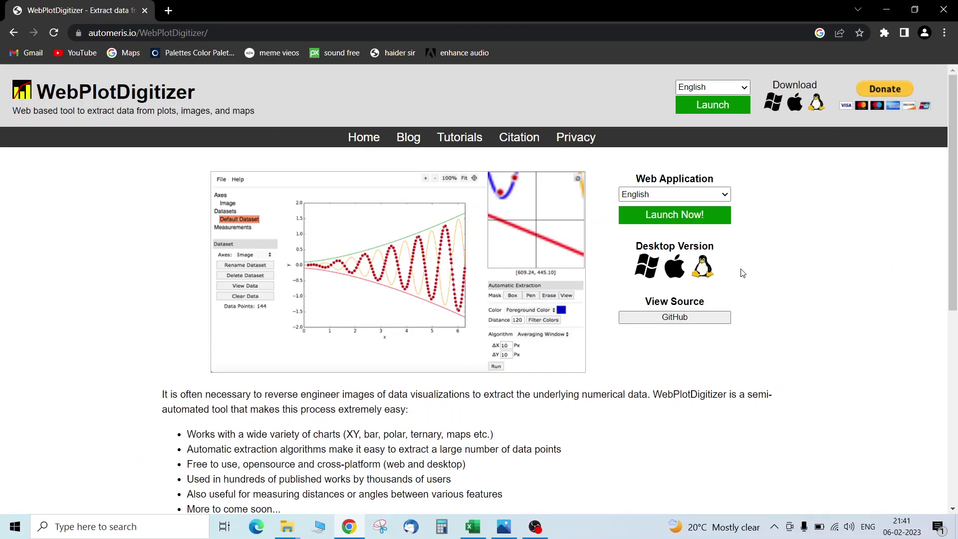
{"action": "left_click", "coordinate": [668, 215]}
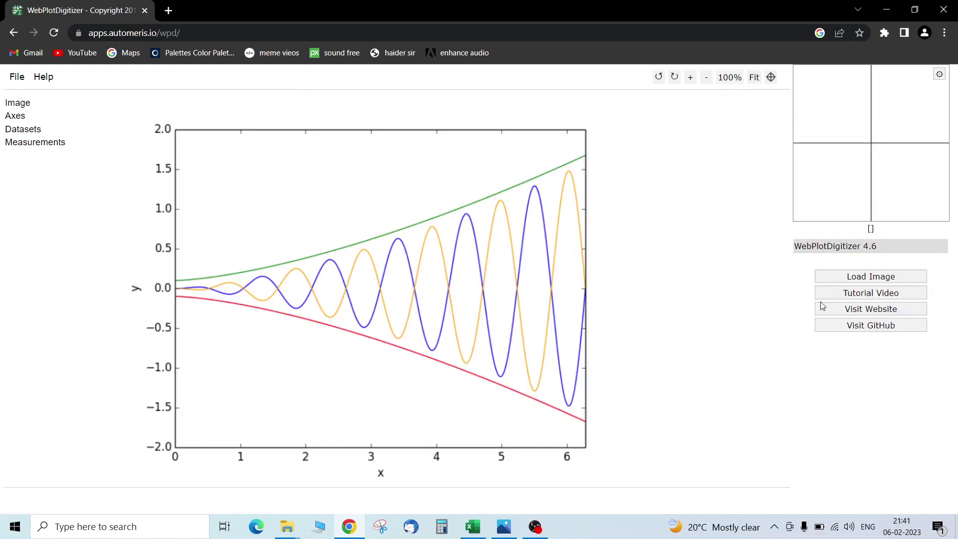
- Load the gvl image from the janik data folder as the plot to digitize
{"action": "left_click", "coordinate": [870, 278]}
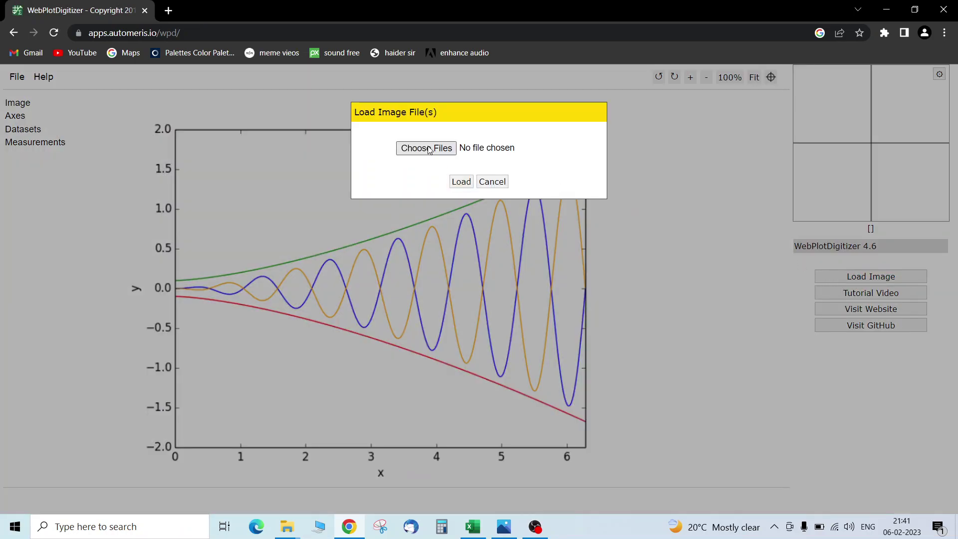
{"action": "left_click", "coordinate": [427, 150]}
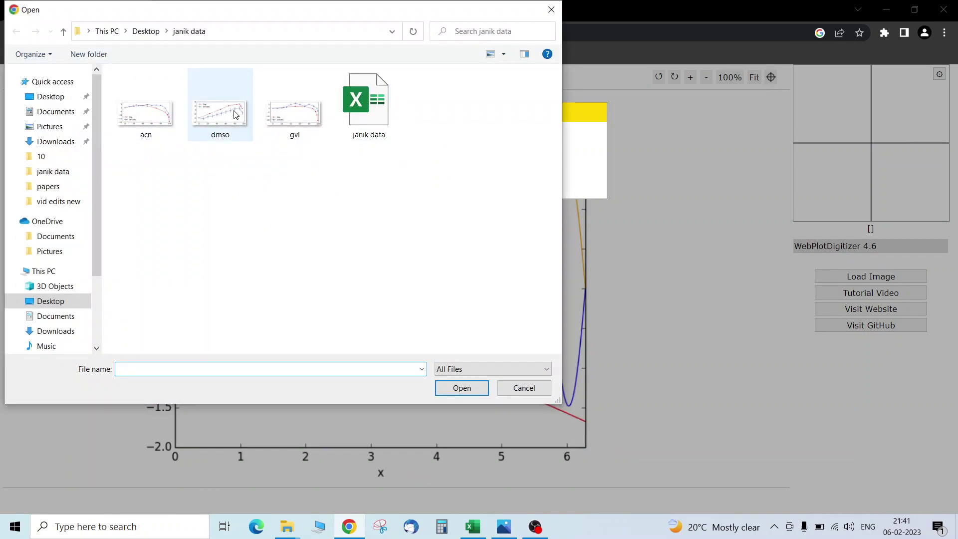
{"action": "left_click", "coordinate": [292, 115]}
{"action": "left_click", "coordinate": [453, 389]}
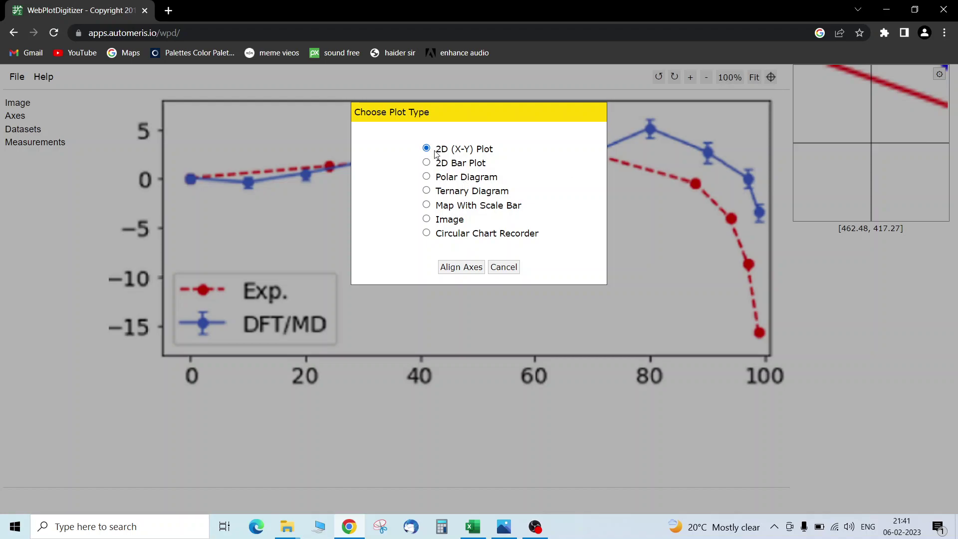
- Align axes for a 2D (X-Y) plot, marking X1 at 0, X2 at 80, Y1 at -5 and Y2 at 5
{"action": "left_click", "coordinate": [461, 266]}
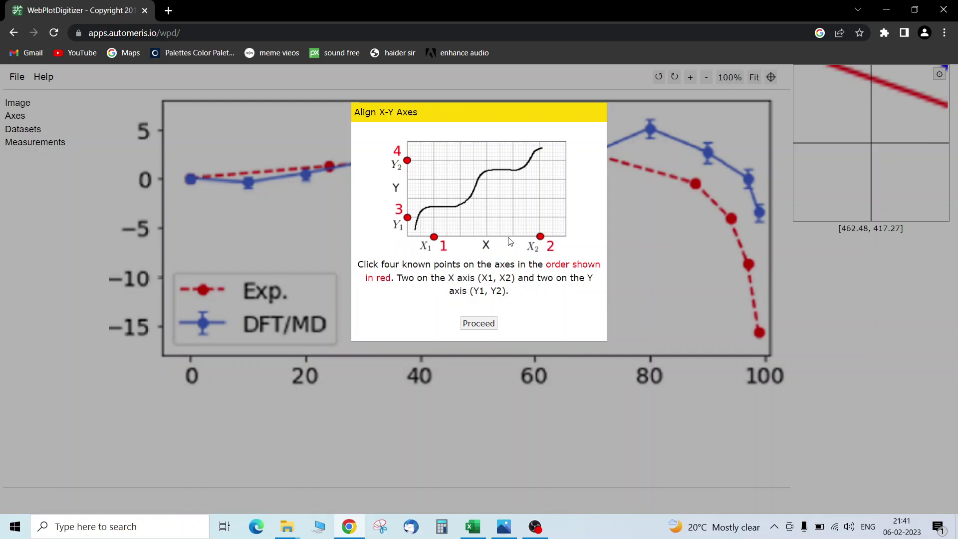
{"action": "left_click", "coordinate": [479, 320]}
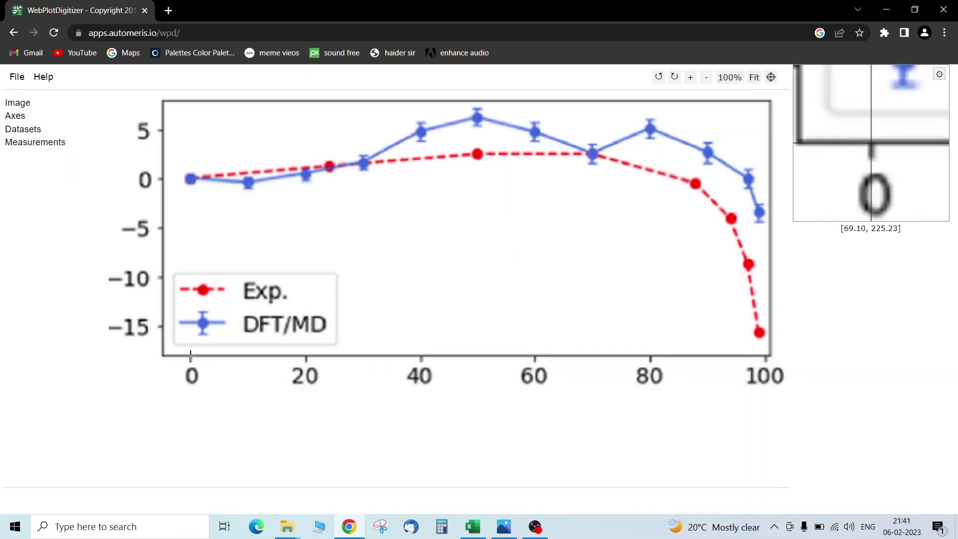
{"action": "left_click", "coordinate": [190, 354]}
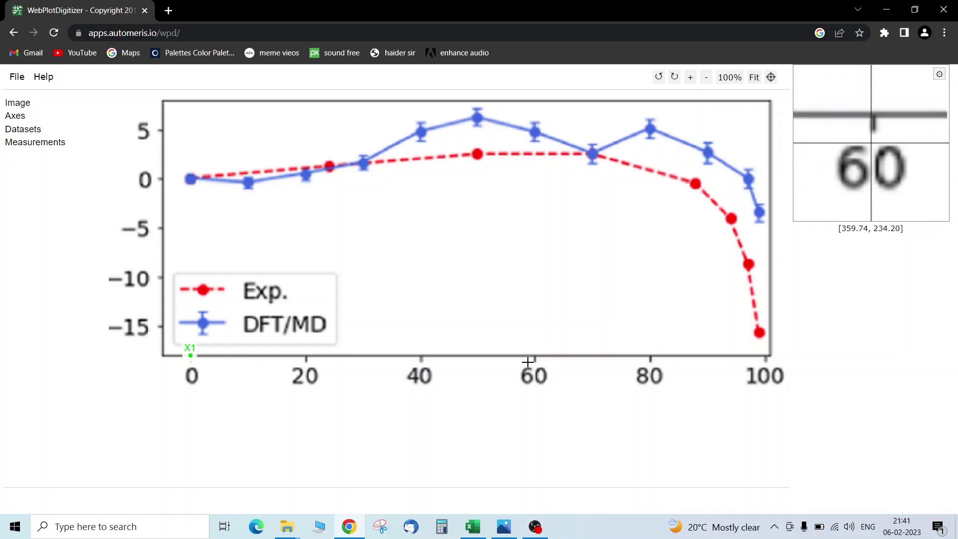
{"action": "left_click", "coordinate": [650, 356]}
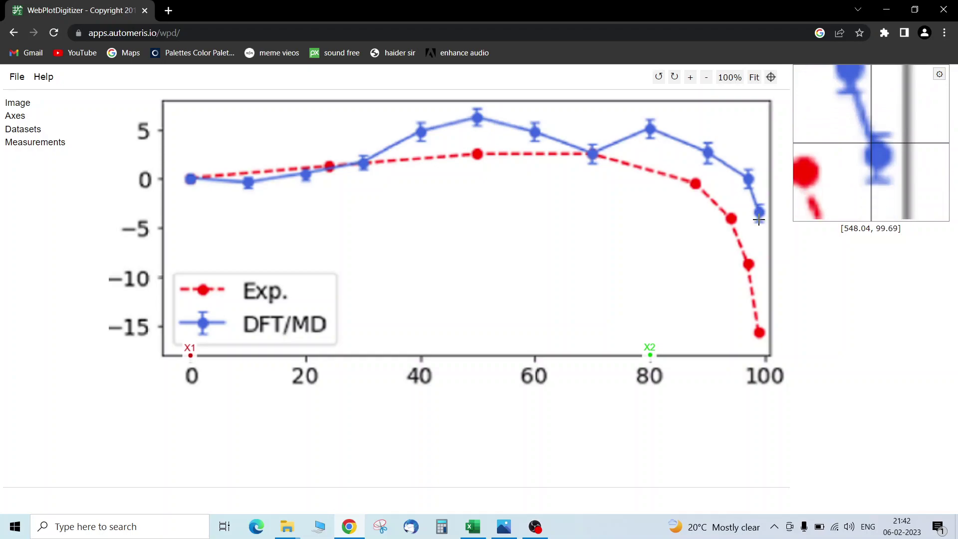
{"action": "left_click", "coordinate": [163, 227]}
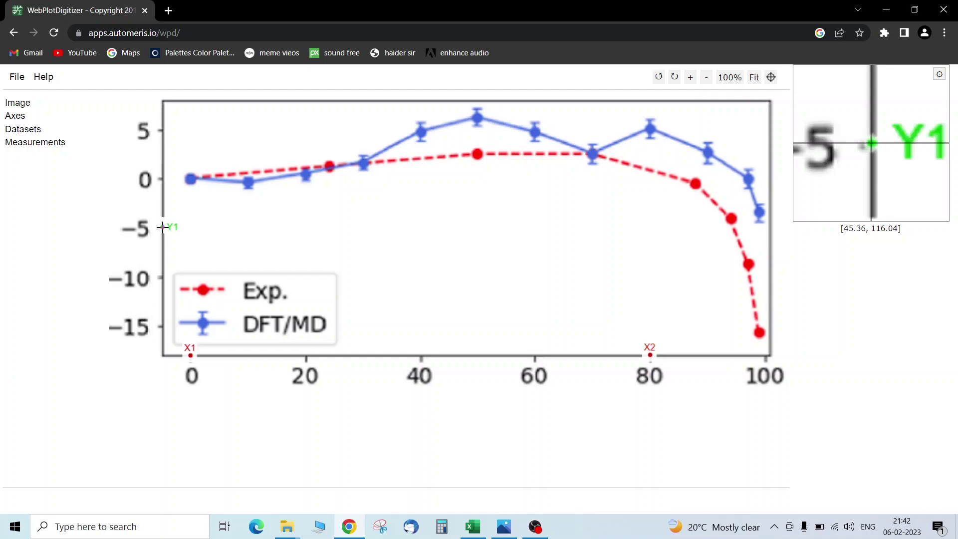
{"action": "left_click", "coordinate": [162, 130]}
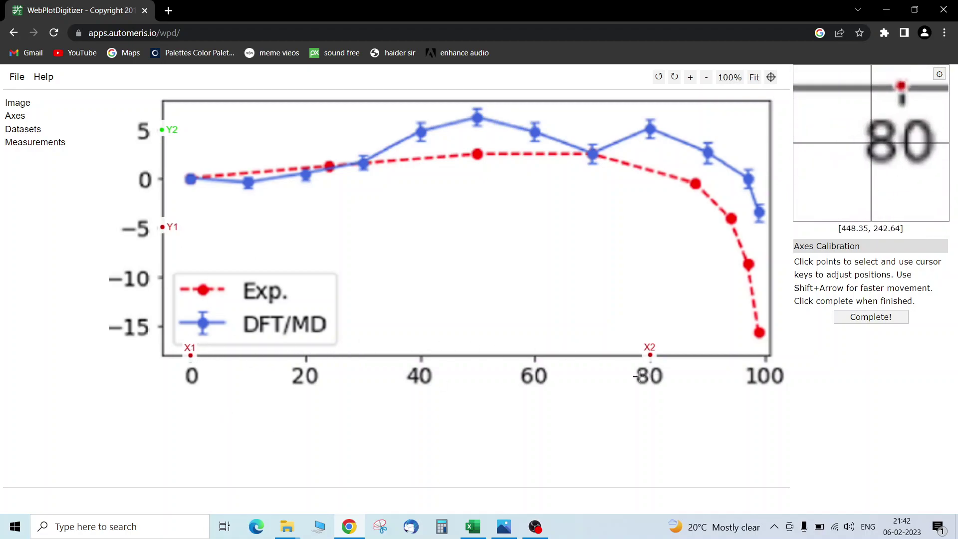
- Complete the axes calibration with X values 0 and 80 and Y values -5 and 5
{"action": "left_click", "coordinate": [871, 317]}
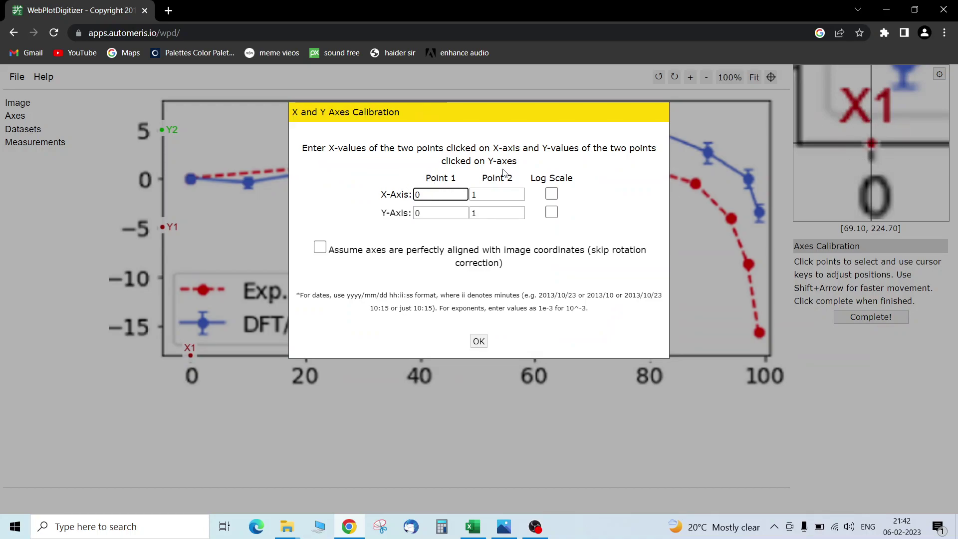
{"action": "left_click", "coordinate": [505, 196]}
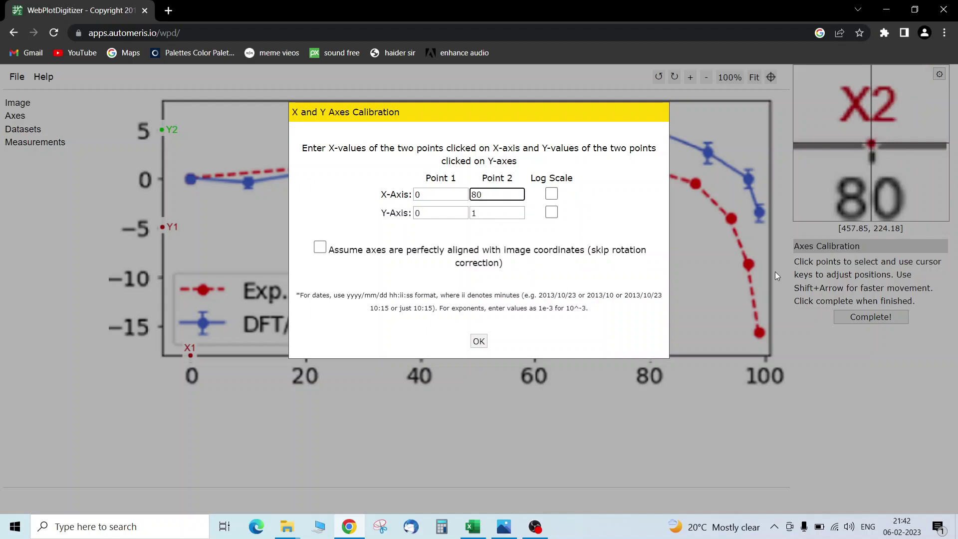
{"action": "left_click", "coordinate": [443, 212]}
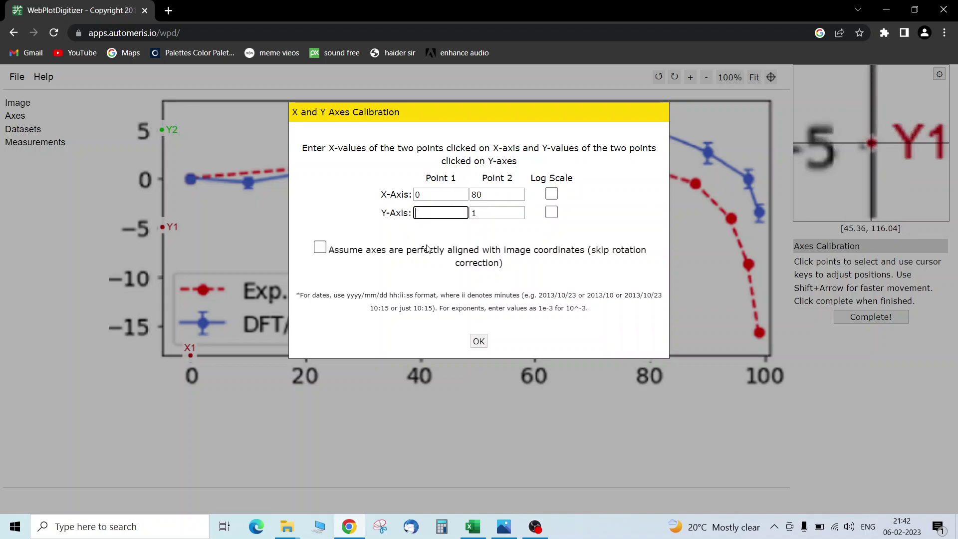
{"action": "left_click", "coordinate": [498, 215]}
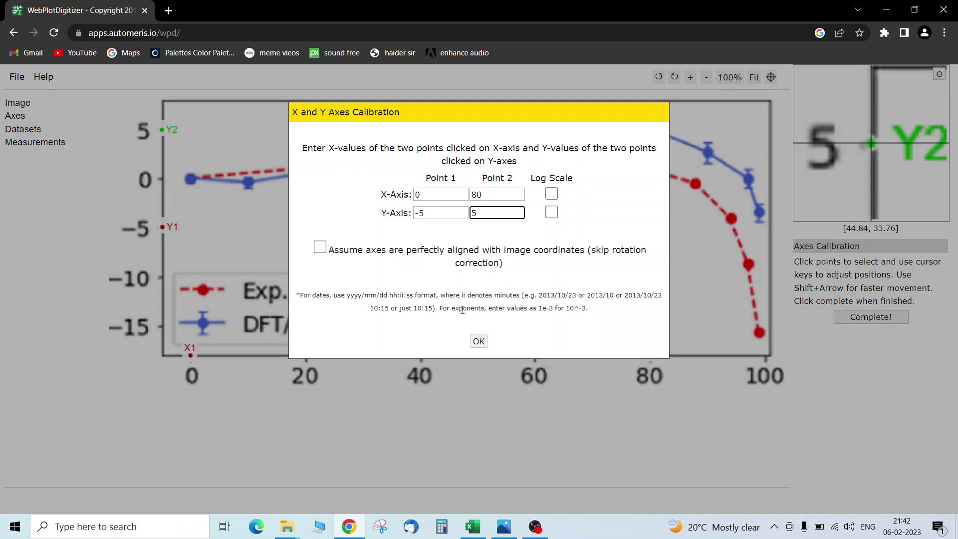
{"action": "left_click", "coordinate": [477, 342]}
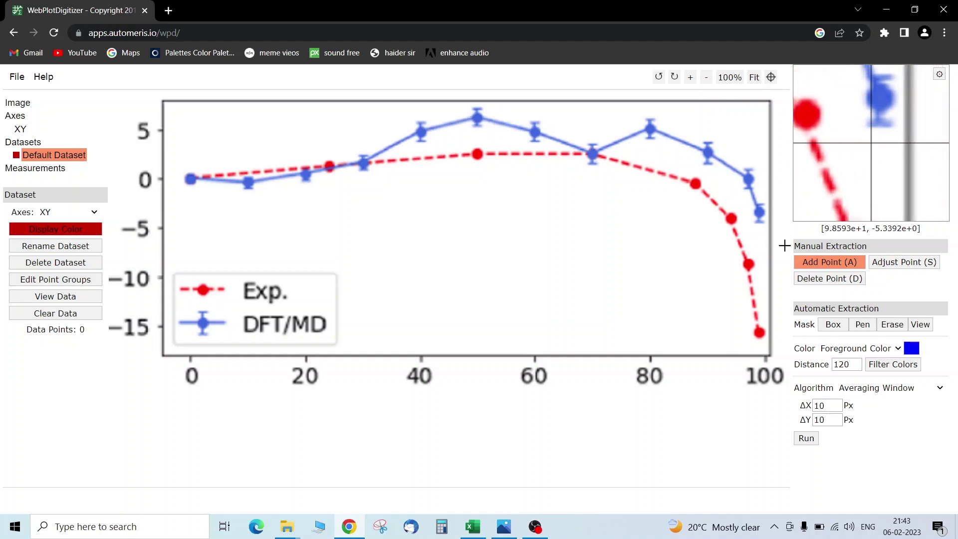
- Add a data point on each of the 12 blue DFT/MD markers, from x = 0 to the last one near x = 99
{"action": "left_click", "coordinate": [833, 277]}
{"action": "left_click", "coordinate": [844, 263]}
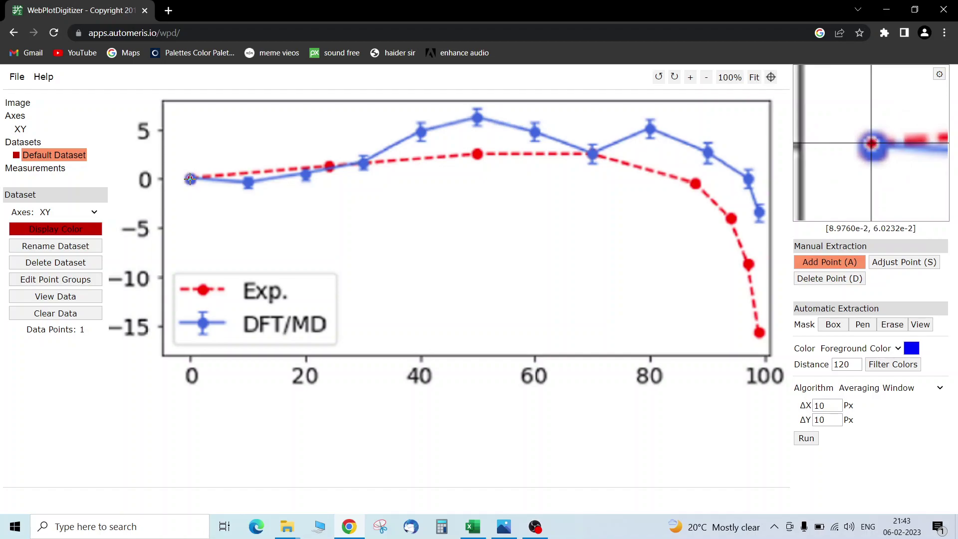
{"action": "left_click", "coordinate": [249, 182]}
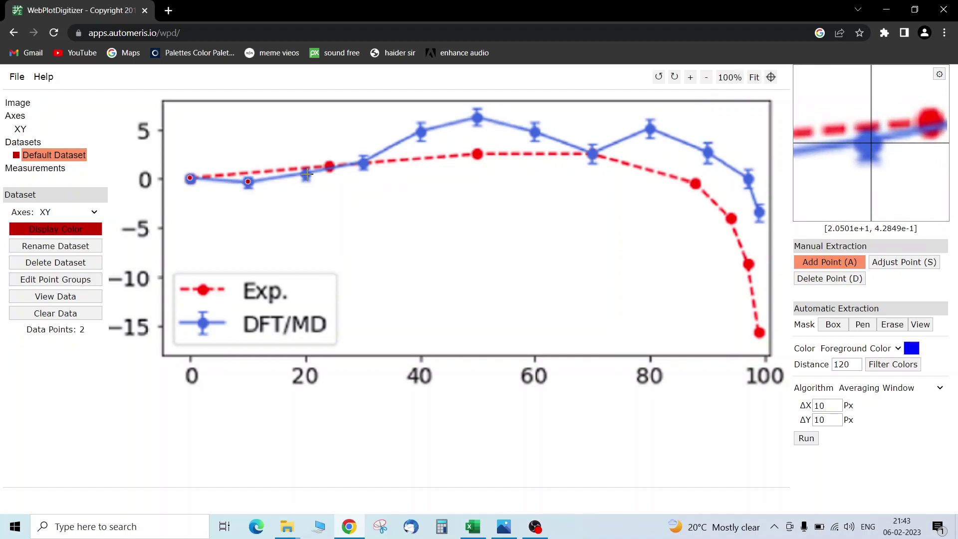
{"action": "left_click", "coordinate": [305, 174]}
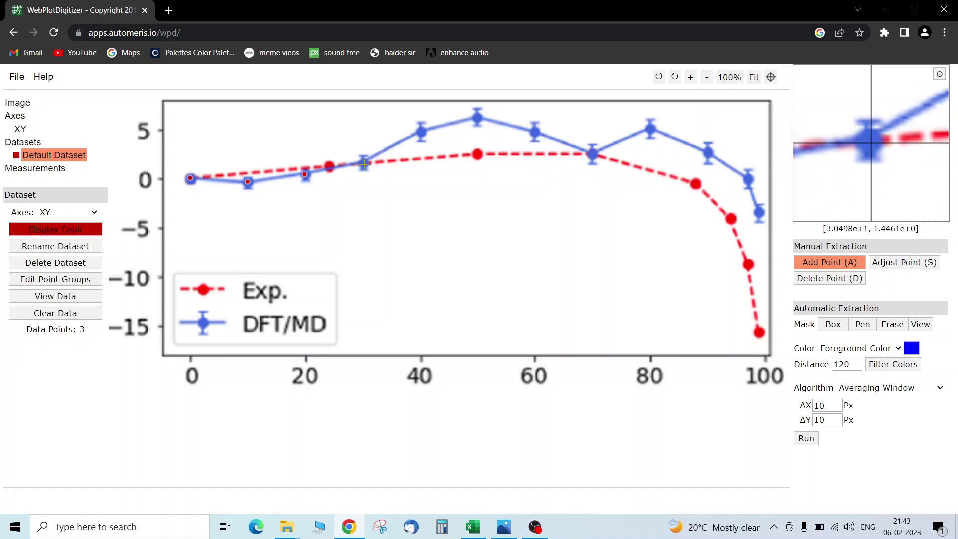
{"action": "left_click", "coordinate": [364, 162]}
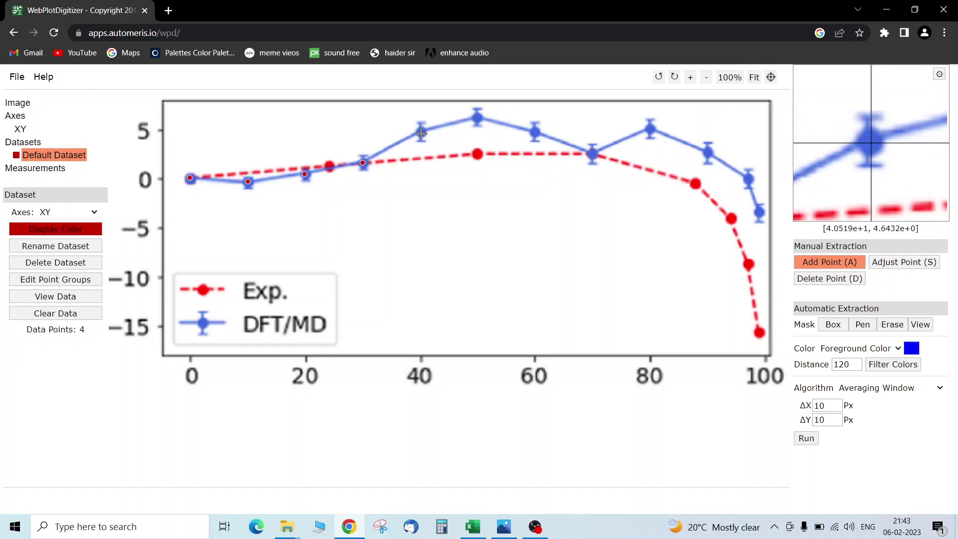
{"action": "left_click", "coordinate": [422, 132]}
{"action": "left_click", "coordinate": [478, 118]}
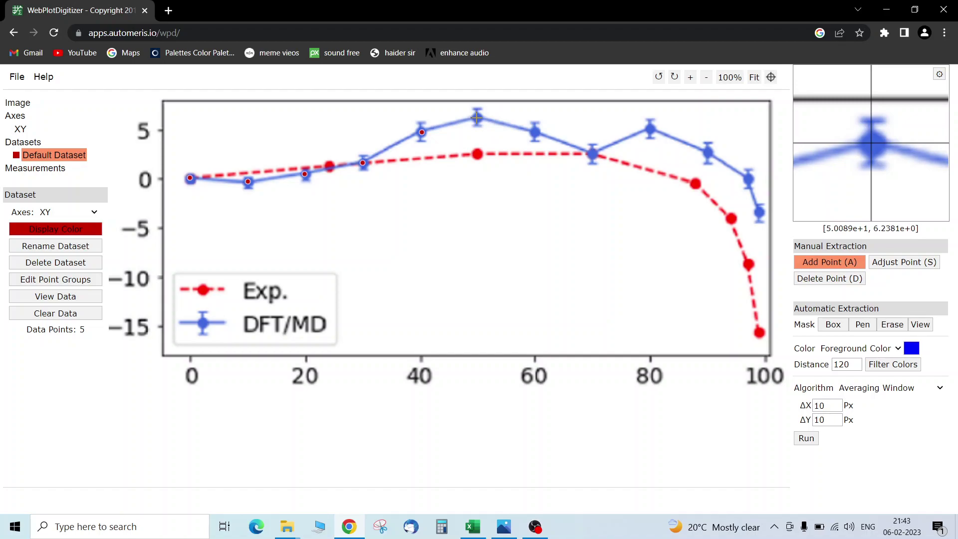
{"action": "left_click", "coordinate": [536, 132]}
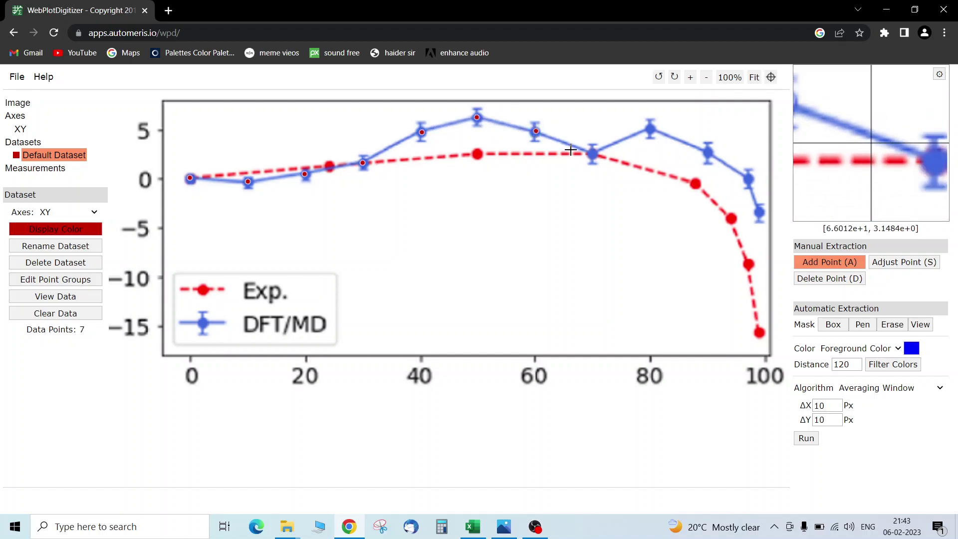
{"action": "left_click", "coordinate": [594, 152]}
{"action": "left_click", "coordinate": [651, 128]}
{"action": "left_click", "coordinate": [709, 152]}
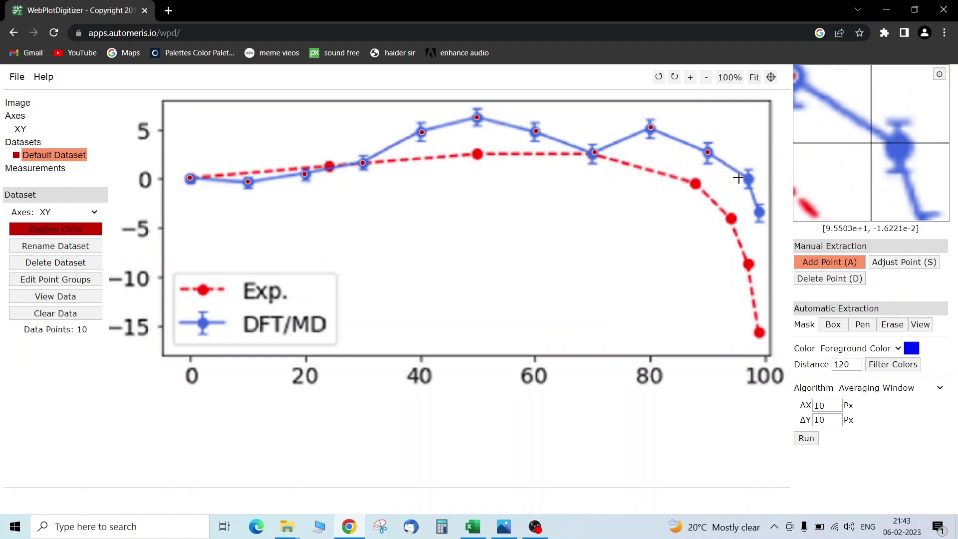
{"action": "left_click", "coordinate": [750, 178]}
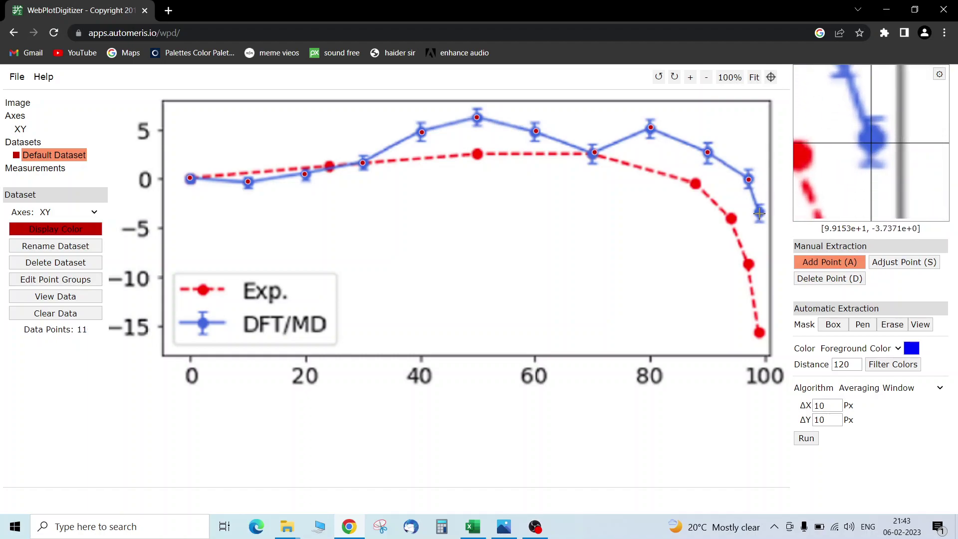
{"action": "left_click", "coordinate": [760, 213]}
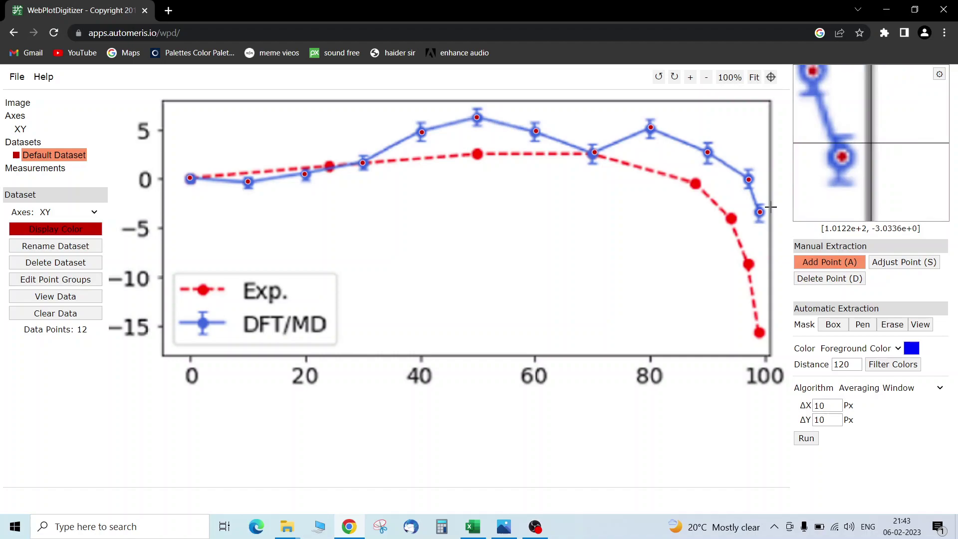
- Delete the last data point on the DFT/MD curve and add it again on its marker
{"action": "left_click", "coordinate": [814, 280]}
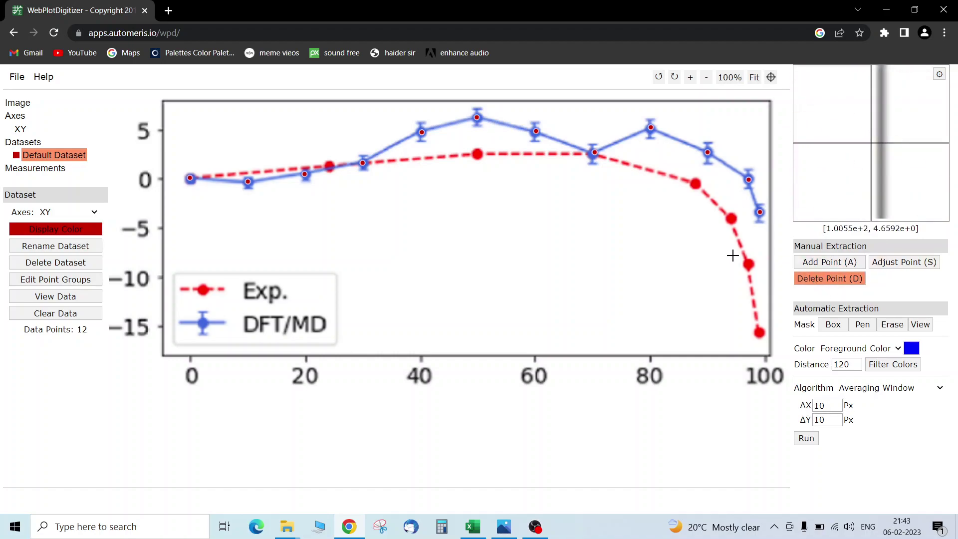
{"action": "left_click", "coordinate": [760, 219]}
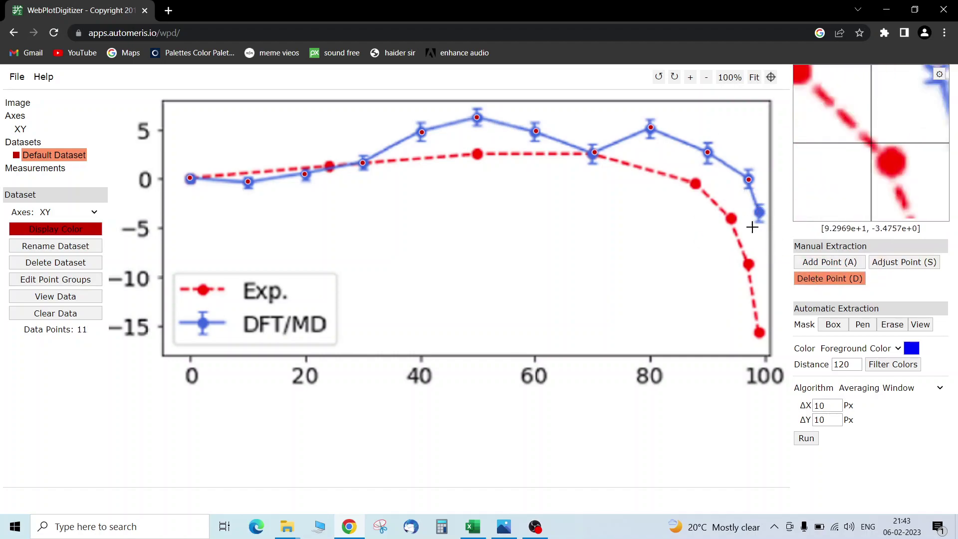
{"action": "key", "text": "a"}
{"action": "left_click", "coordinate": [759, 212]}
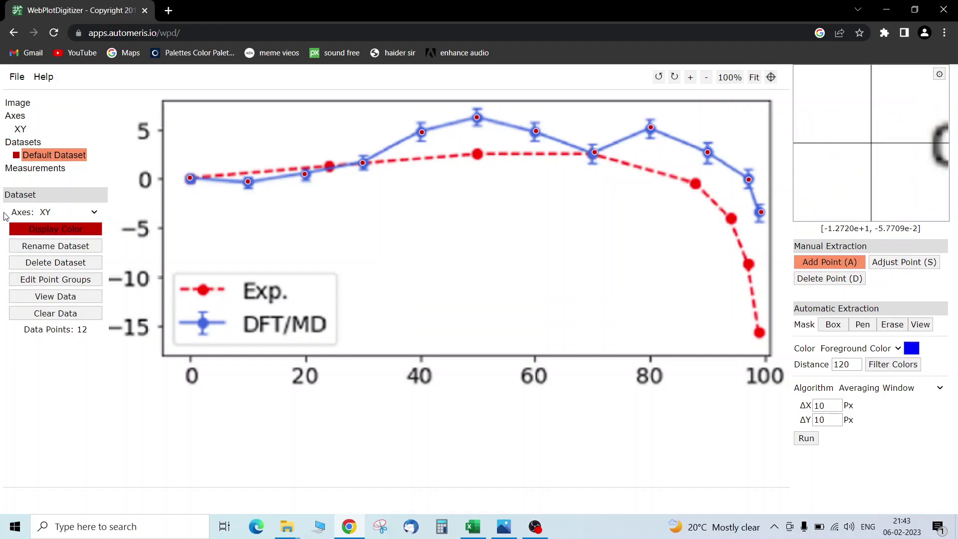
- Open the acquired data of the Default Dataset and graph it in Plotly
{"action": "left_click", "coordinate": [56, 297]}
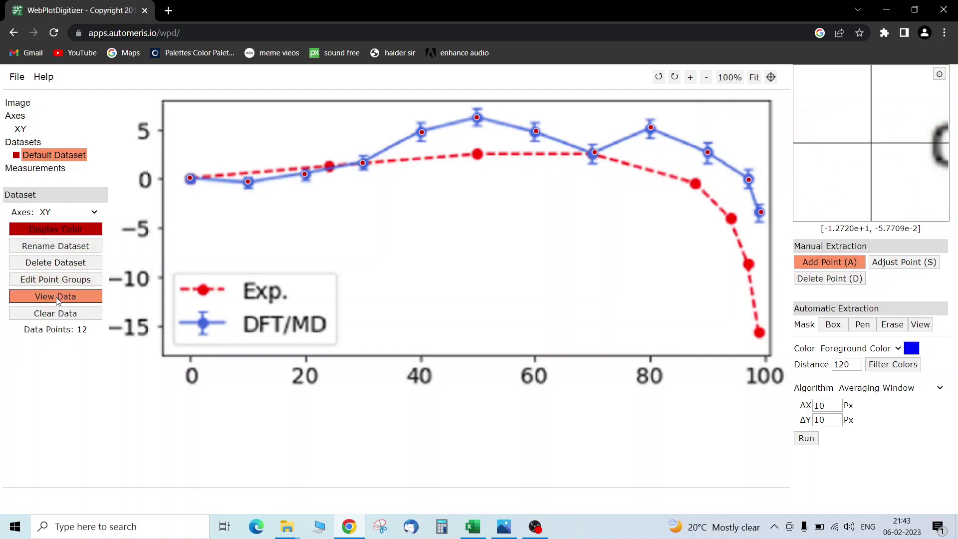
{"action": "left_click_drag", "start_coordinate": [246, 165], "coordinate": [440, 277]}
{"action": "left_click", "coordinate": [459, 231]}
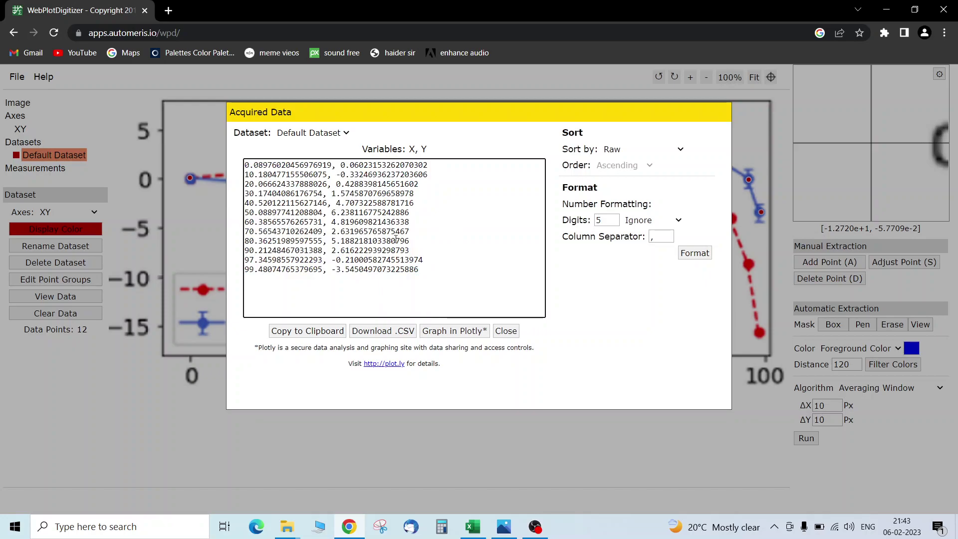
{"action": "left_click", "coordinate": [474, 527]}
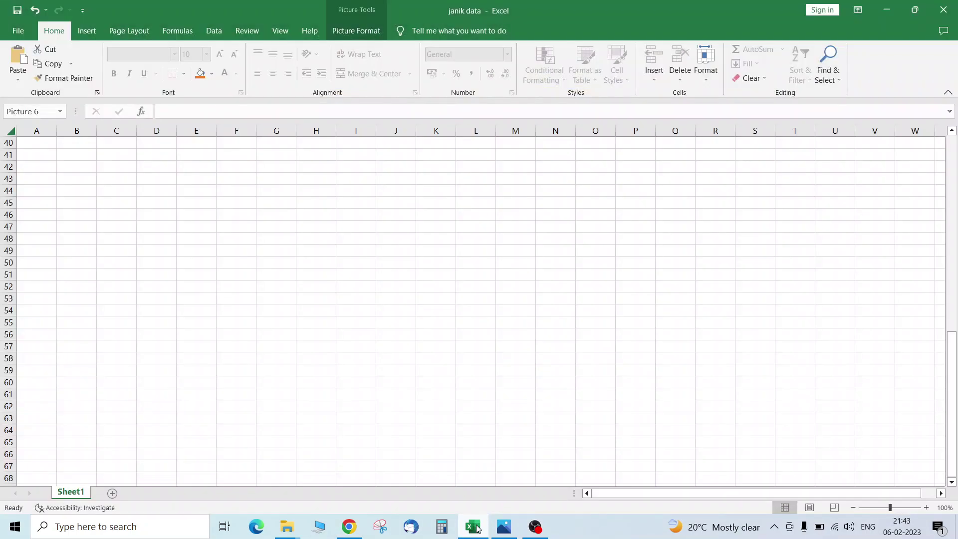
{"action": "left_click", "coordinate": [475, 527]}
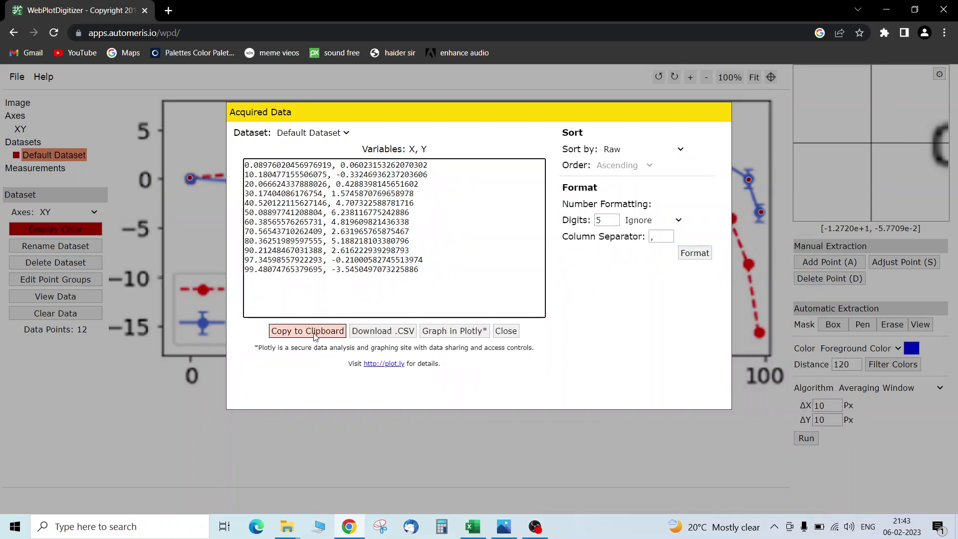
{"action": "left_click", "coordinate": [439, 332]}
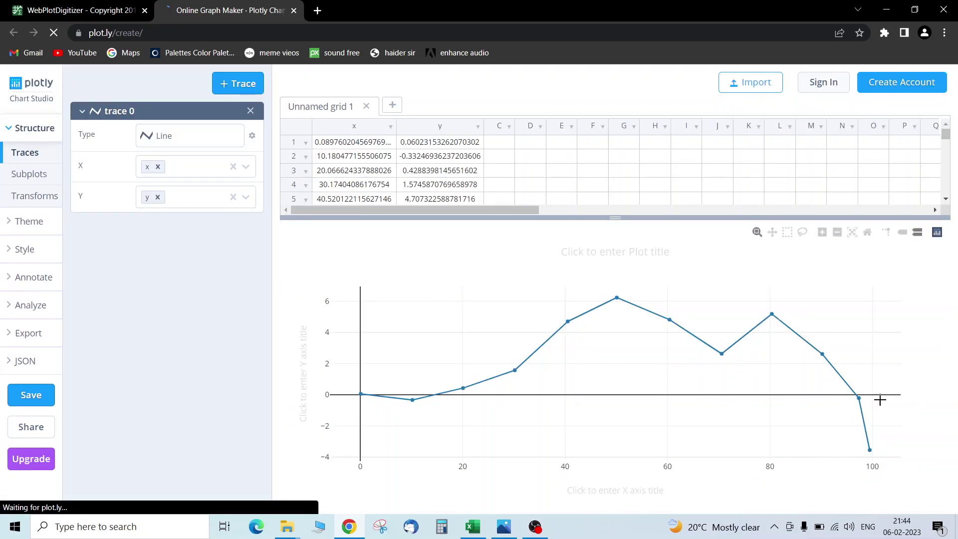
- Enlarge the Plotly data grid to show all 12 rows and compare them with the acquired data in WebPlotDigitizer
{"action": "left_click", "coordinate": [55, 14]}
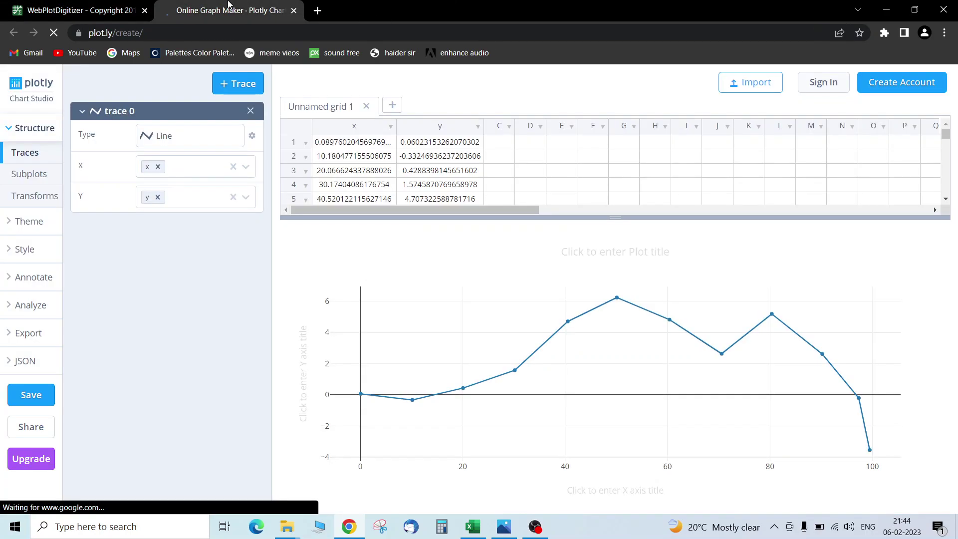
{"action": "left_click", "coordinate": [229, 10]}
{"action": "left_click_drag", "start_coordinate": [593, 217], "coordinate": [603, 336]}
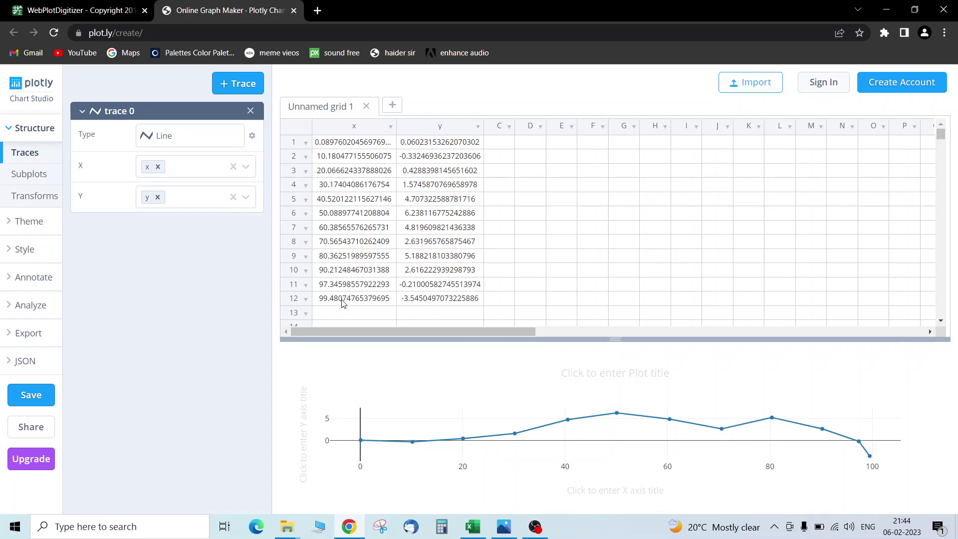
{"action": "left_click", "coordinate": [80, 10]}
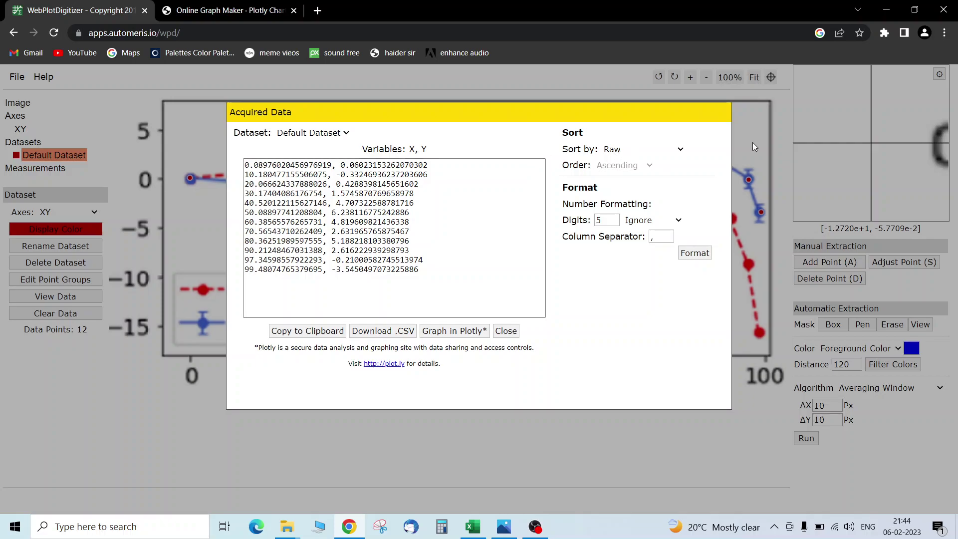
{"action": "left_click", "coordinate": [302, 6]}
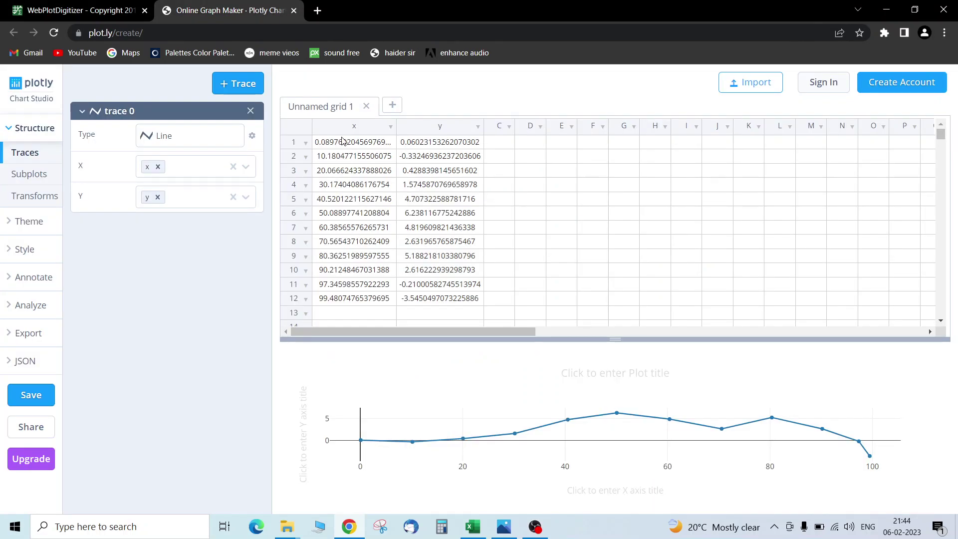
- Copy all 12 rows of the x and y columns from the Plotly grid and paste them into the Excel sheet starting at B41
{"action": "left_click_drag", "start_coordinate": [343, 147], "coordinate": [455, 299]}
{"action": "right_click", "coordinate": [443, 174]}
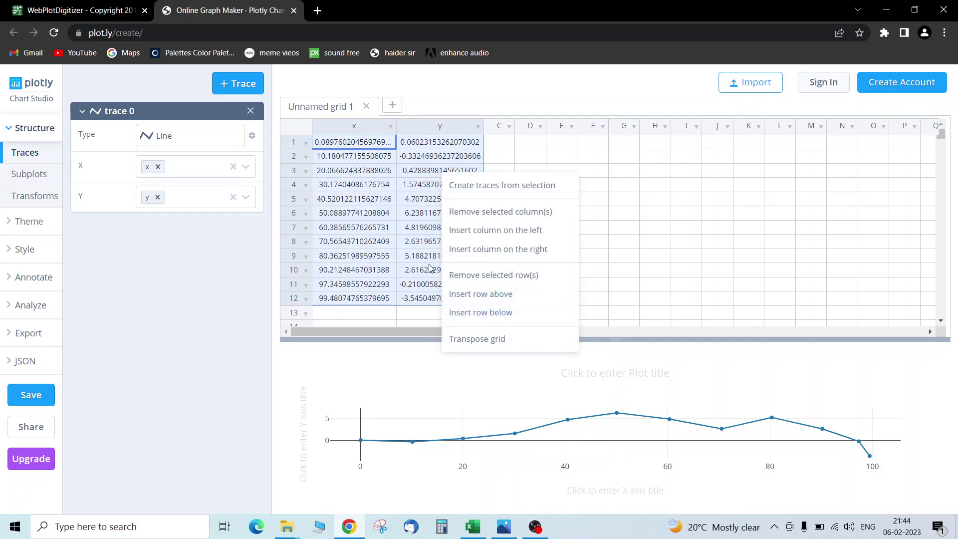
{"action": "right_click", "coordinate": [402, 206]}
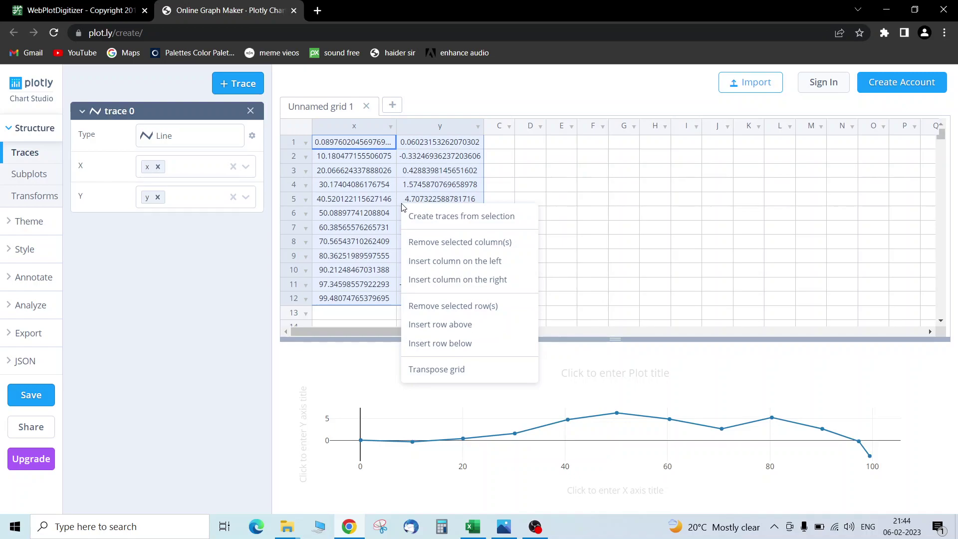
{"action": "left_click", "coordinate": [467, 172]}
{"action": "left_click_drag", "start_coordinate": [343, 142], "coordinate": [470, 298]}
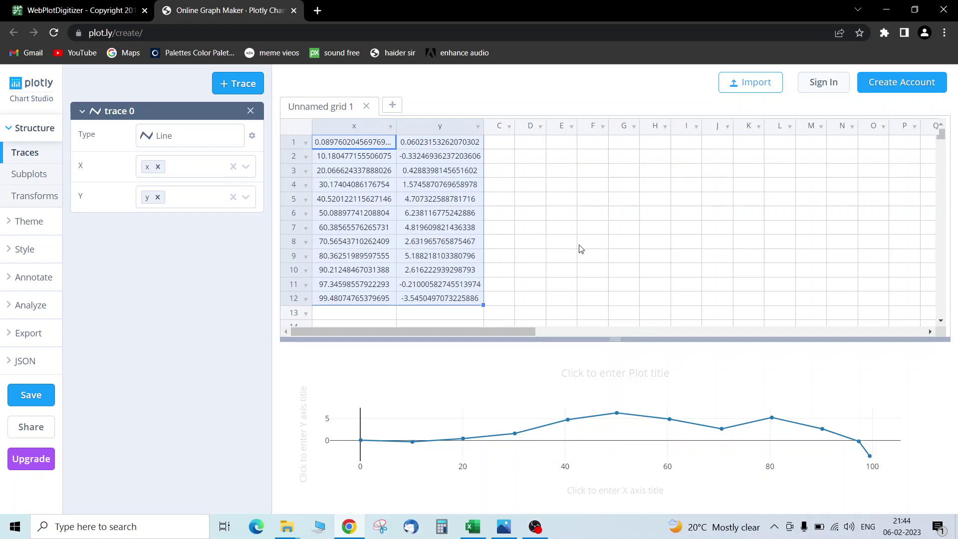
{"action": "left_click", "coordinate": [473, 527]}
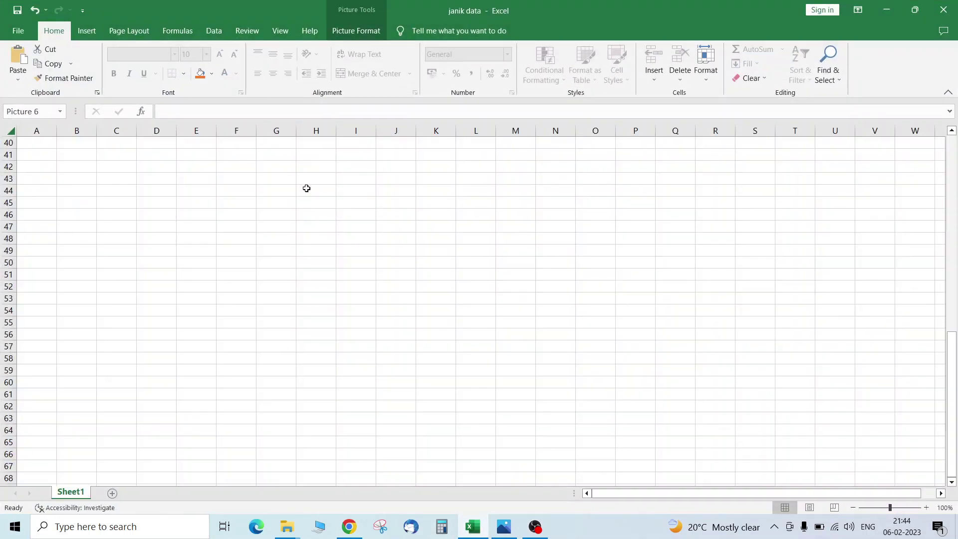
{"action": "left_click", "coordinate": [73, 155]}
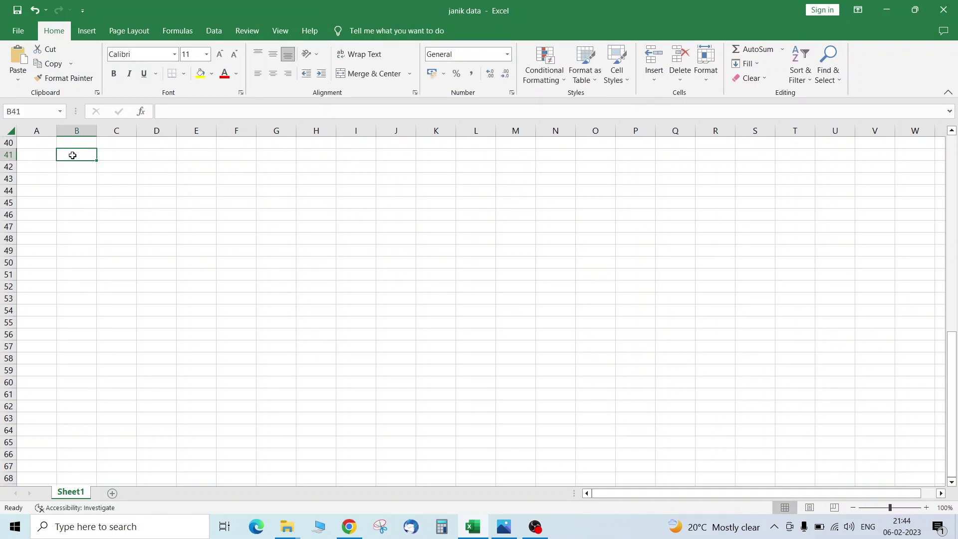
{"action": "type", "text": "0.08976\t0.060232 10.18048\t-0.33247 20.06662\t0.42884 30.17404\t1.574587 40.52012\t4.707323 50.08898\t6.238117 60.38566\t4.81961 70.56544\t2.631966 80.36252\t5.188218 90.21248\t2.616223 97.34599\t-0.21001 99.48075\t-3.54505"}
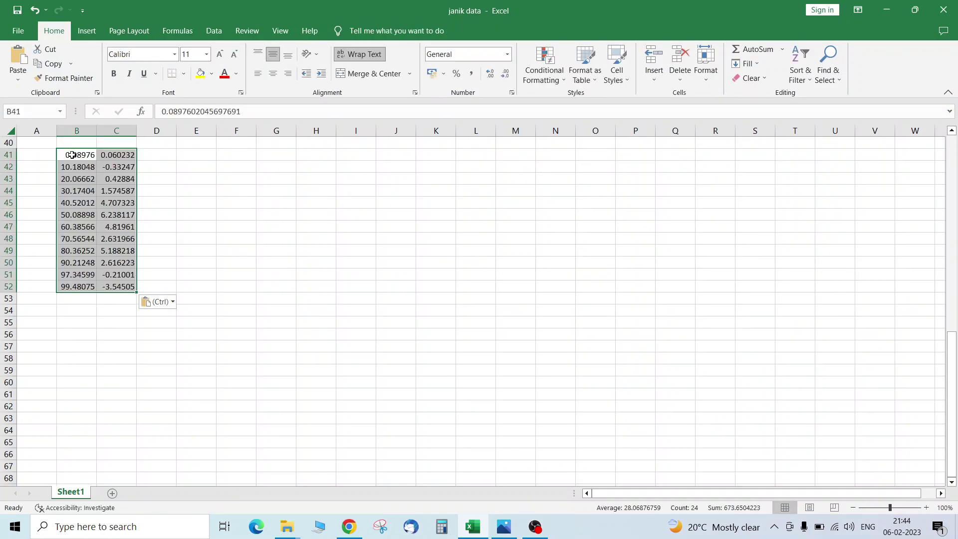
- Insert a Scatter with Smooth Lines and Markers chart of the pasted data in B41:C52
{"action": "left_click", "coordinate": [350, 527]}
{"action": "left_click", "coordinate": [349, 527]}
{"action": "left_click", "coordinate": [91, 31]}
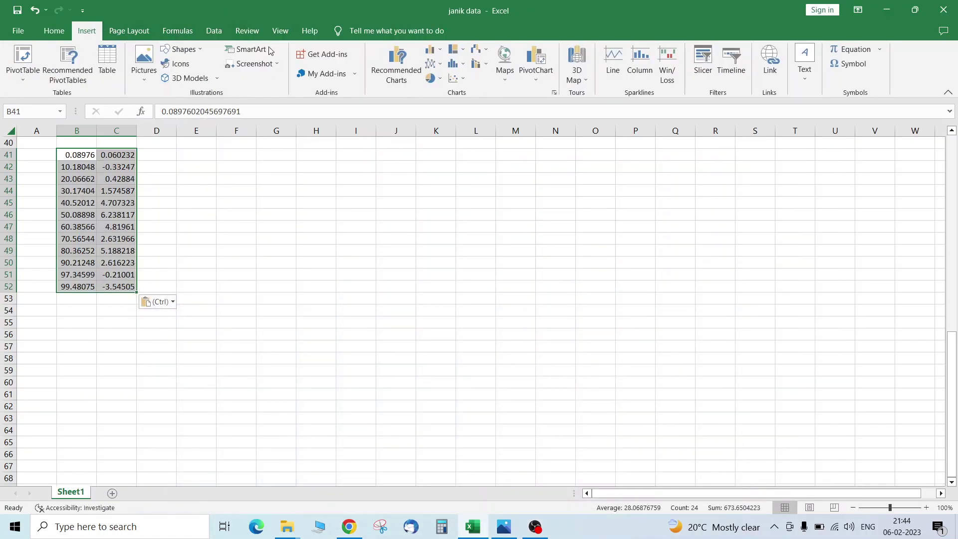
{"action": "left_click", "coordinate": [456, 78]}
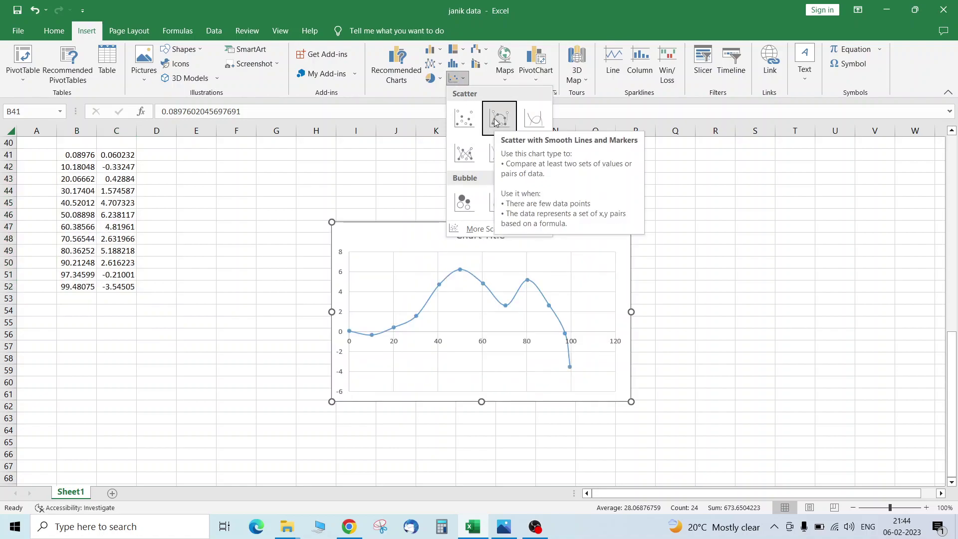
{"action": "left_click", "coordinate": [497, 119]}
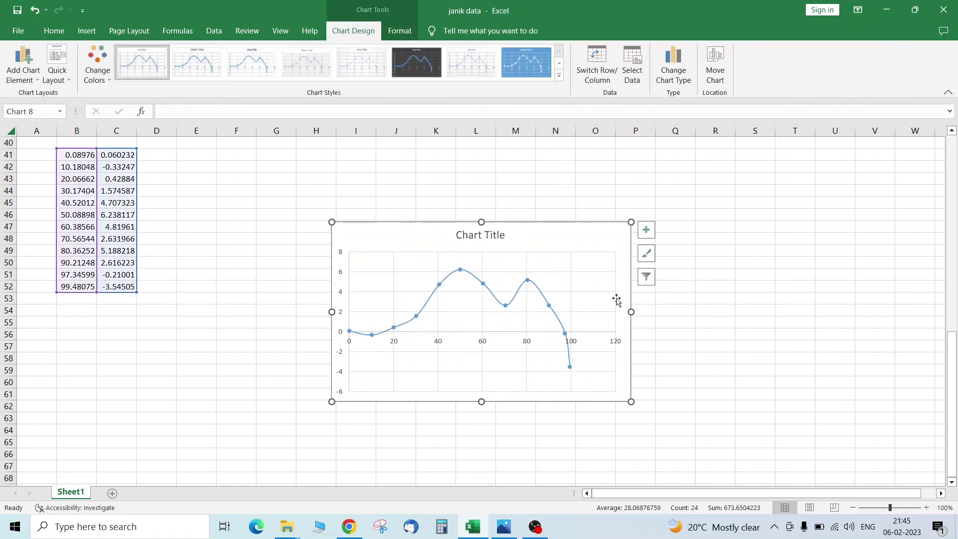
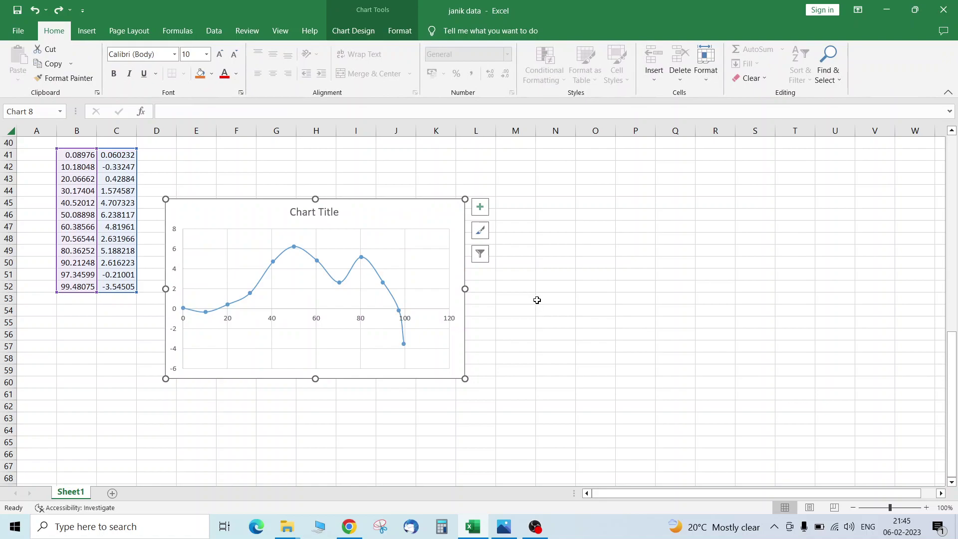
- Insert the gvl picture from this device and place it beside the chart for comparison
{"action": "left_click", "coordinate": [86, 31]}
{"action": "left_click", "coordinate": [148, 59]}
{"action": "left_click", "coordinate": [155, 105]}
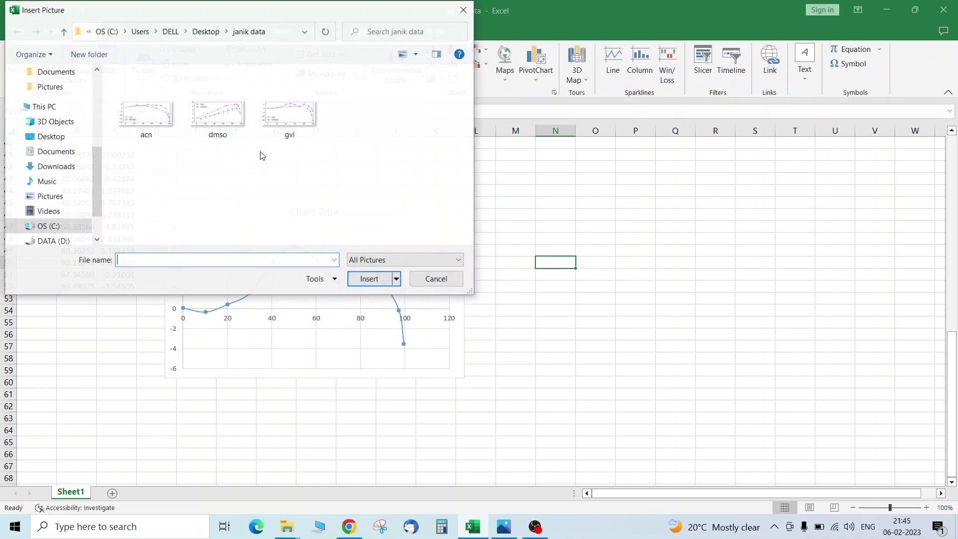
{"action": "left_click", "coordinate": [289, 115]}
{"action": "left_click", "coordinate": [370, 278]}
{"action": "left_click_drag", "start_coordinate": [607, 321], "coordinate": [613, 250]}
- Move the gvl picture lower beside the chart and set the chart's horizontal axis maximum to 100
{"action": "left_click", "coordinate": [427, 207]}
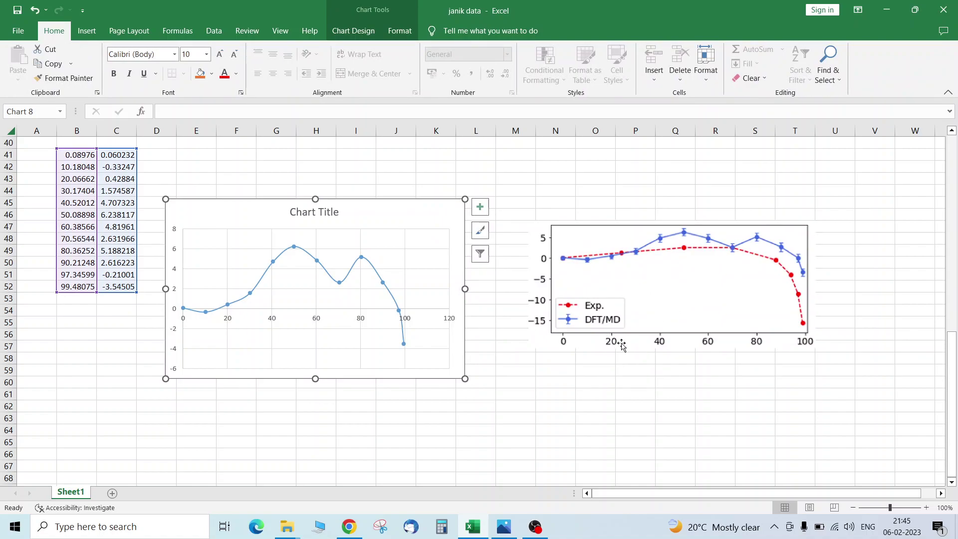
{"action": "left_click", "coordinate": [434, 322]}
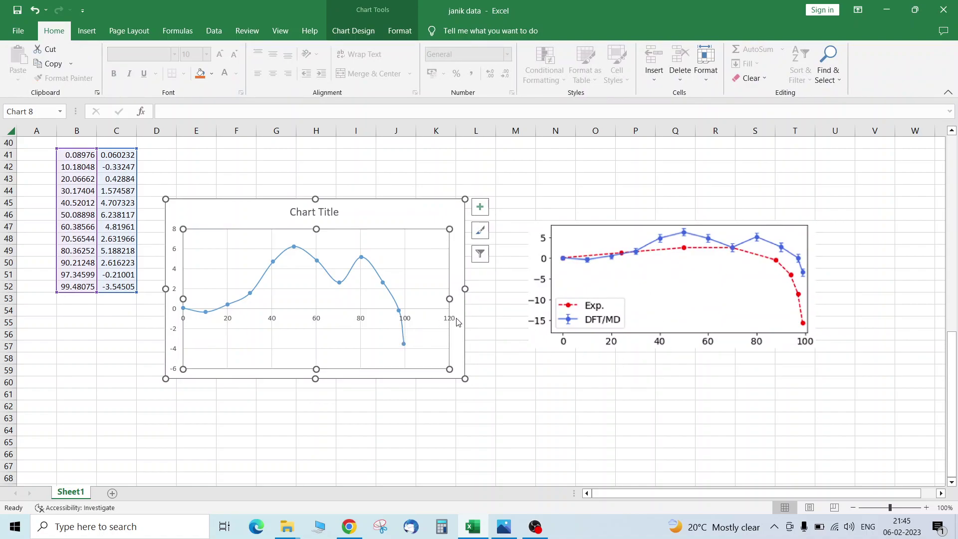
{"action": "left_click", "coordinate": [456, 321]}
{"action": "right_click", "coordinate": [450, 321]}
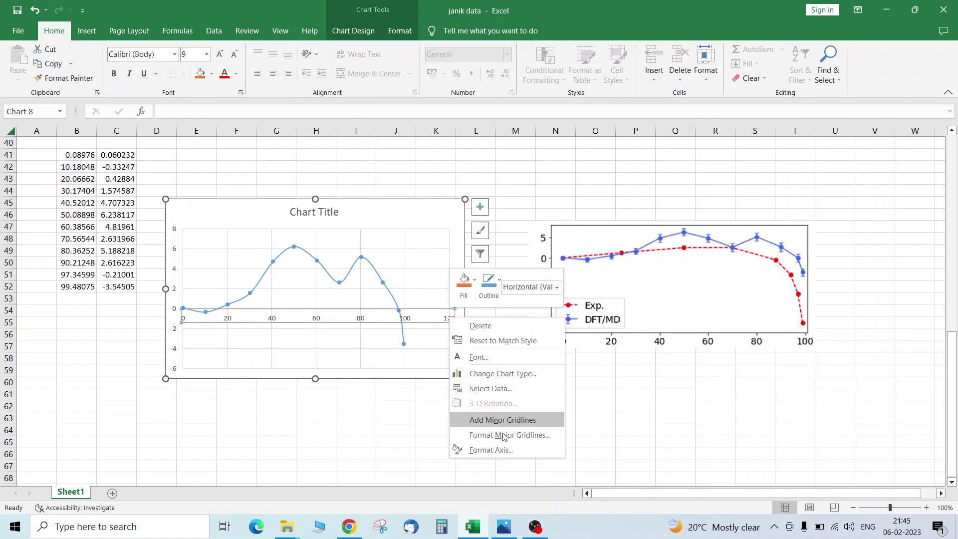
{"action": "left_click", "coordinate": [508, 451]}
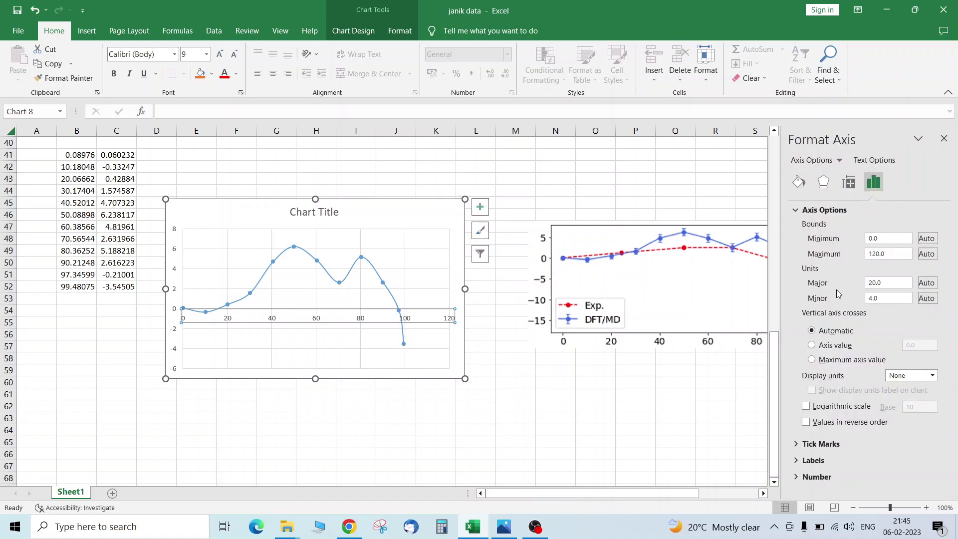
{"action": "left_click_drag", "start_coordinate": [682, 286], "coordinate": [617, 393]}
{"action": "left_click", "coordinate": [363, 318]}
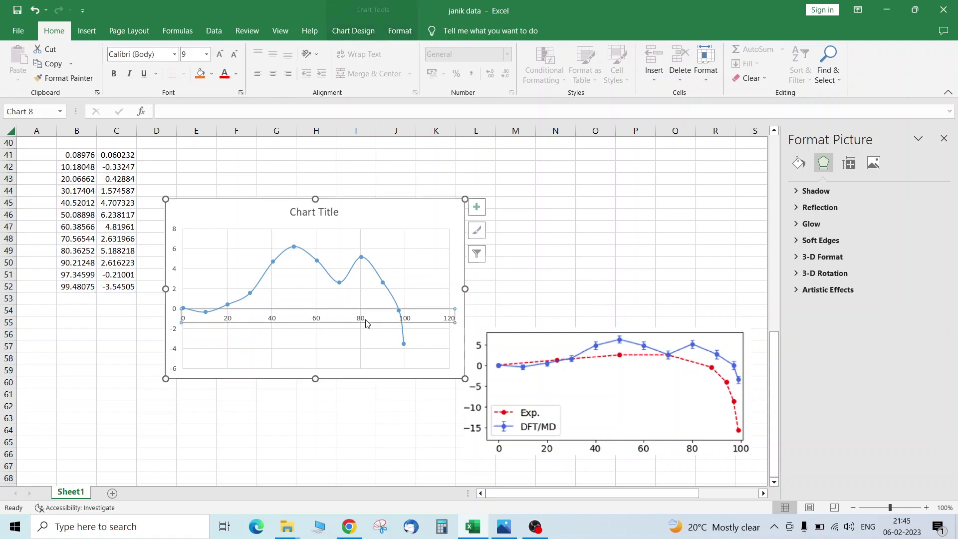
{"action": "right_click", "coordinate": [363, 319]}
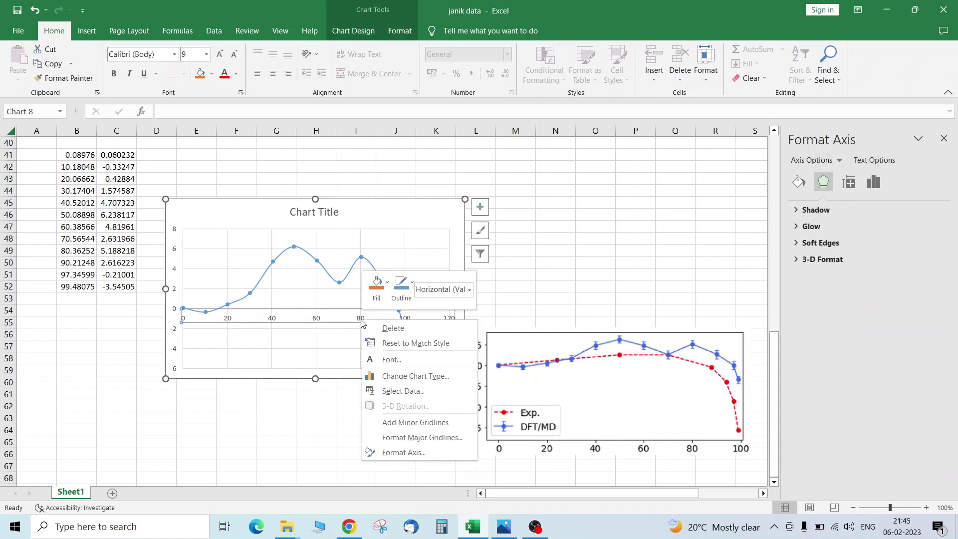
{"action": "left_click", "coordinate": [404, 453]}
{"action": "double_click", "coordinate": [891, 253]}
{"action": "type", "text": "1"}
{"action": "key", "text": "Return"}
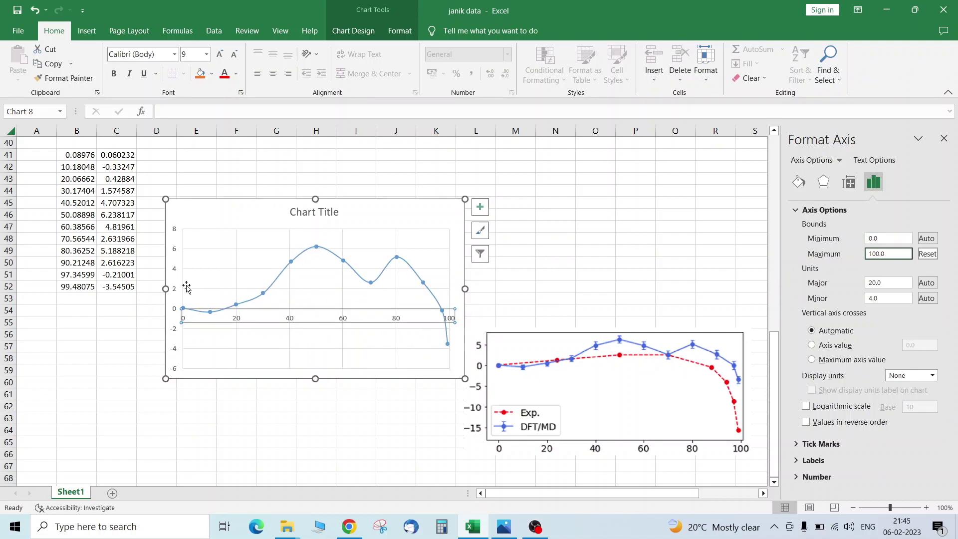
- Set the minimum bound of the chart's vertical axis to -15
{"action": "left_click", "coordinate": [174, 270]}
{"action": "right_click", "coordinate": [175, 270]}
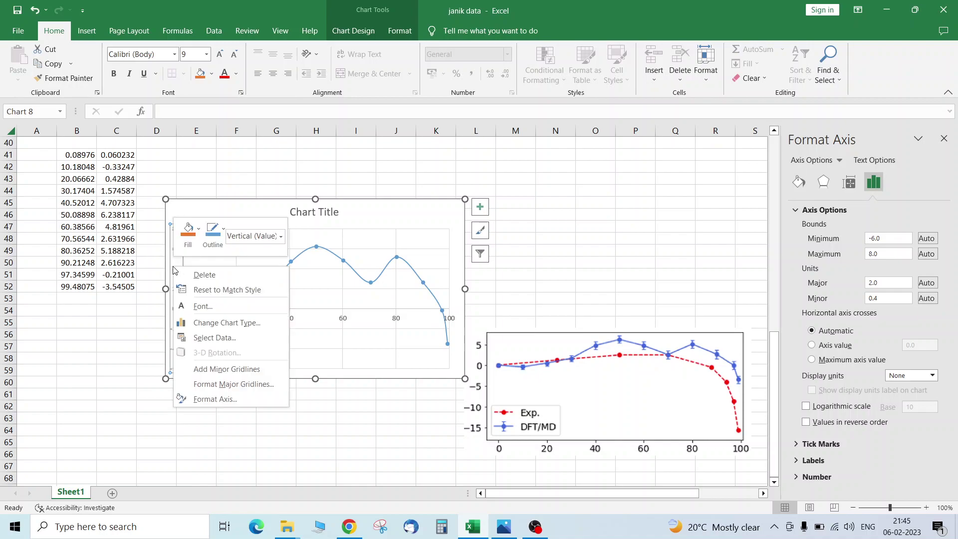
{"action": "left_click", "coordinate": [215, 398]}
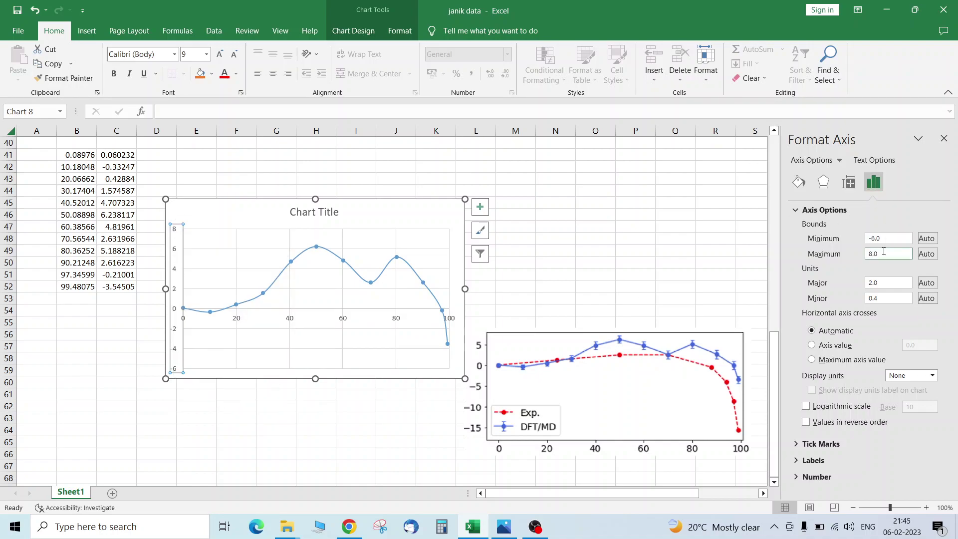
{"action": "left_click_drag", "start_coordinate": [894, 238], "coordinate": [816, 238]}
{"action": "type", "text": "-15"}
{"action": "key", "text": "Tab"}
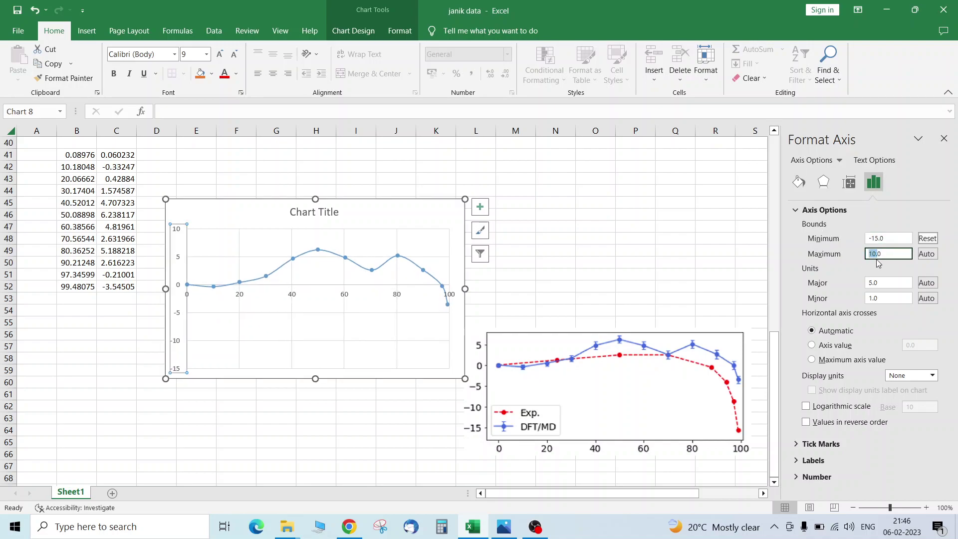
- Try 5 as the vertical axis maximum bound and set it to 8 instead
{"action": "type", "text": "5"}
{"action": "key", "text": "Return"}
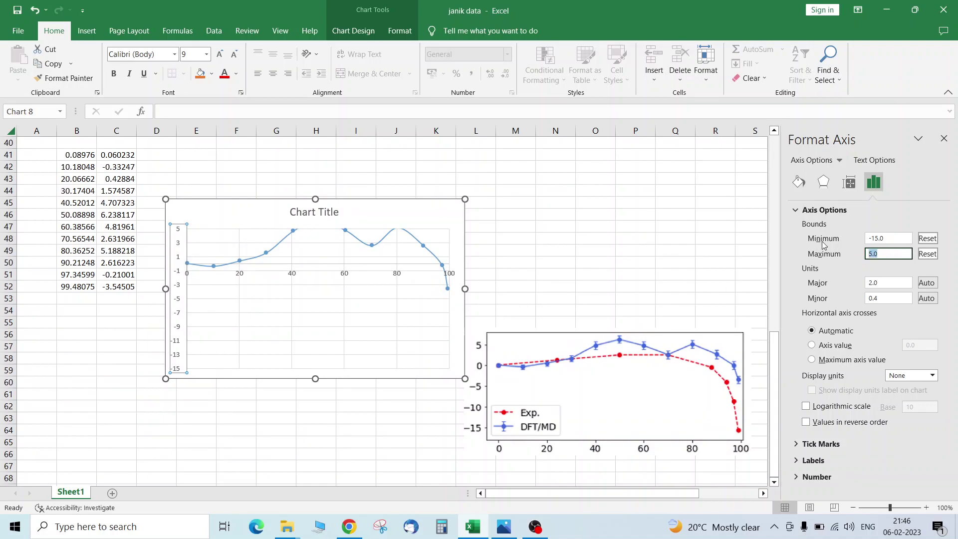
{"action": "type", "text": "8"}
{"action": "key", "text": "Return"}
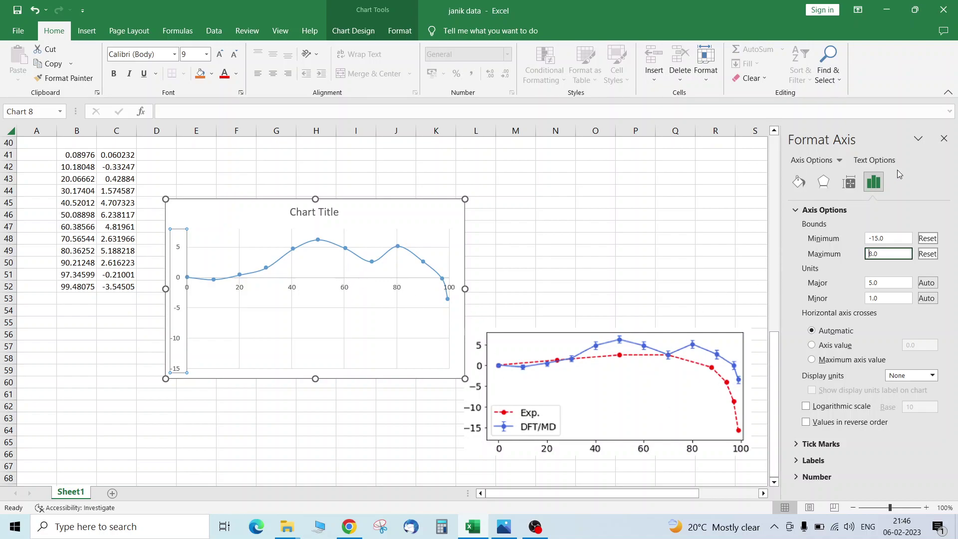
- Close the axis formatting options and move the gvl picture back up level with the chart
{"action": "left_click", "coordinate": [944, 139]}
{"action": "left_click_drag", "start_coordinate": [668, 383], "coordinate": [706, 261]}
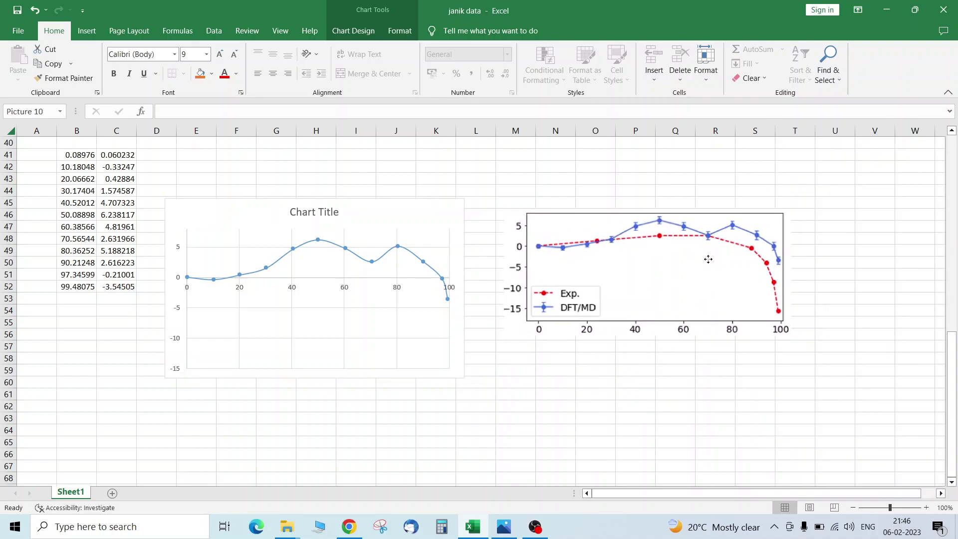
{"action": "left_click_drag", "start_coordinate": [62, 157], "coordinate": [114, 284]}
{"action": "left_click", "coordinate": [428, 423]}
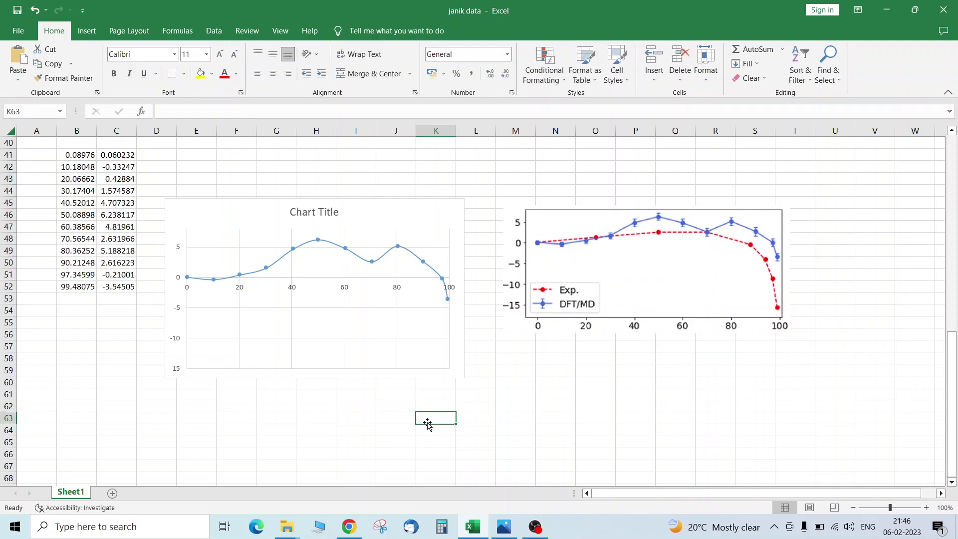